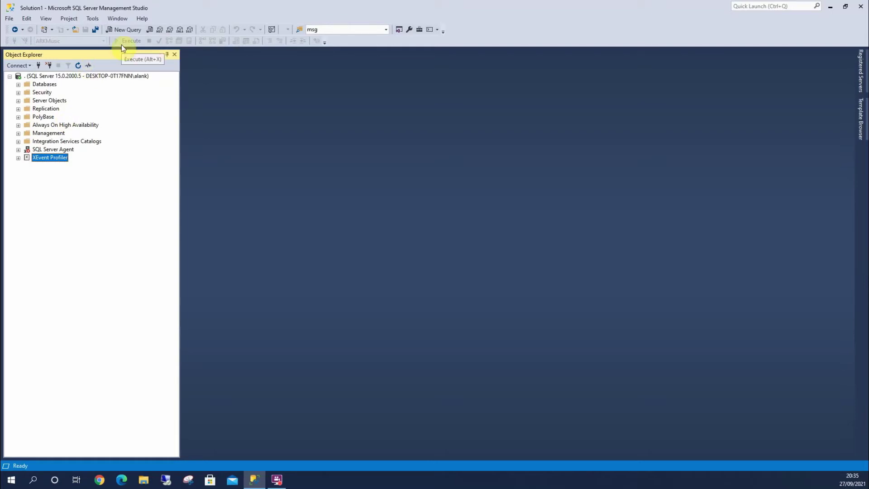
Check the program's version information, then restore and re-maximize the SSMS window
left_click(142, 19)
left_click(159, 104)
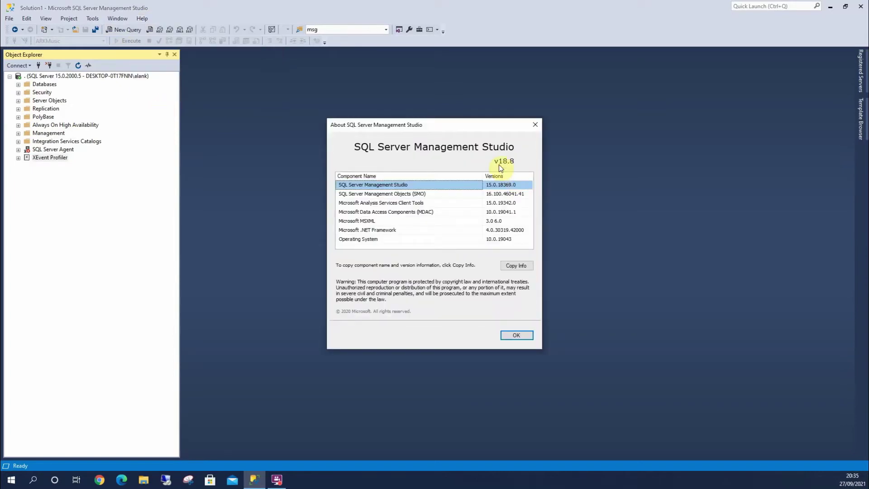
left_click(534, 127)
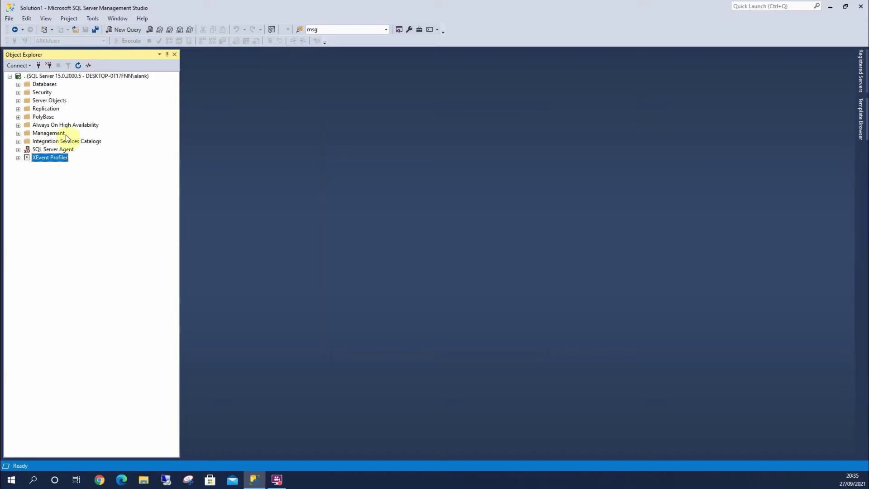
double_click(159, 9)
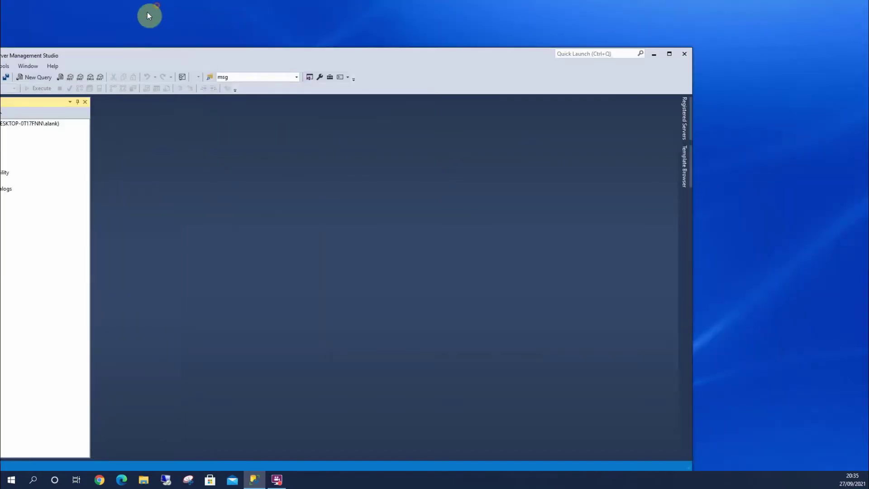
double_click(182, 50)
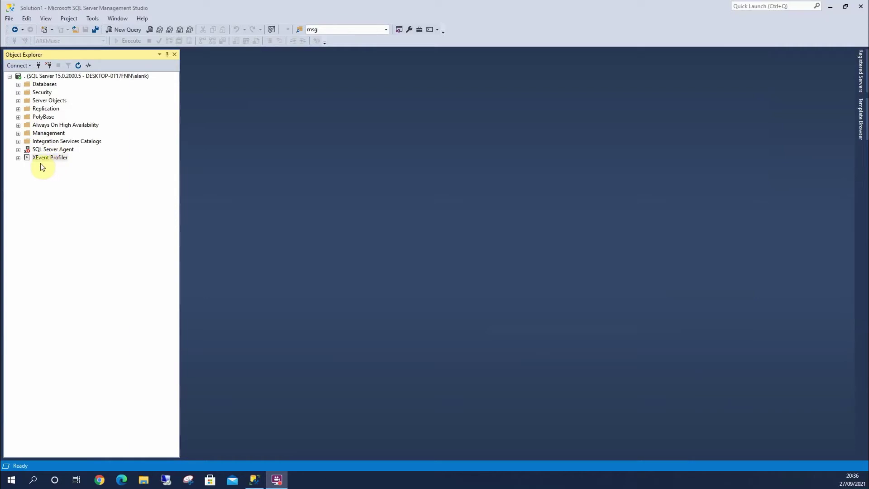
Expand XEvent Profiler and Management > Extended Events > Sessions, selecting QuickSessionStandard and QuickSessionTSQL
left_click(18, 158)
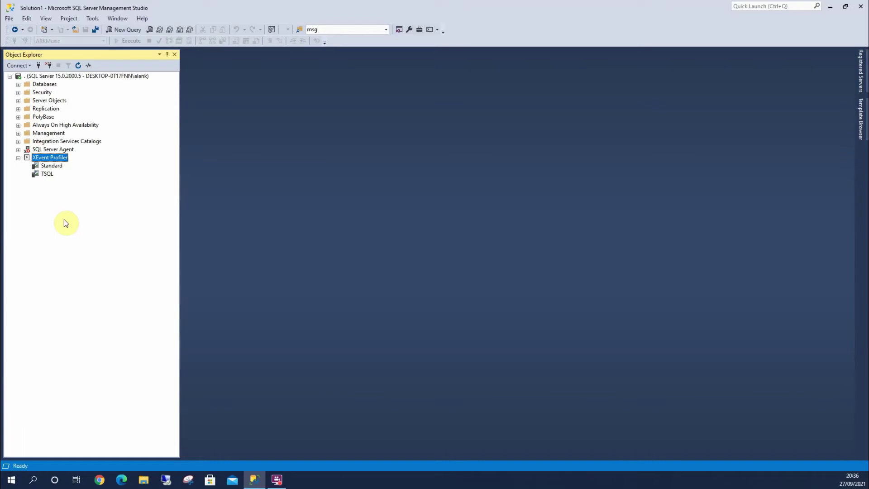
left_click(19, 133)
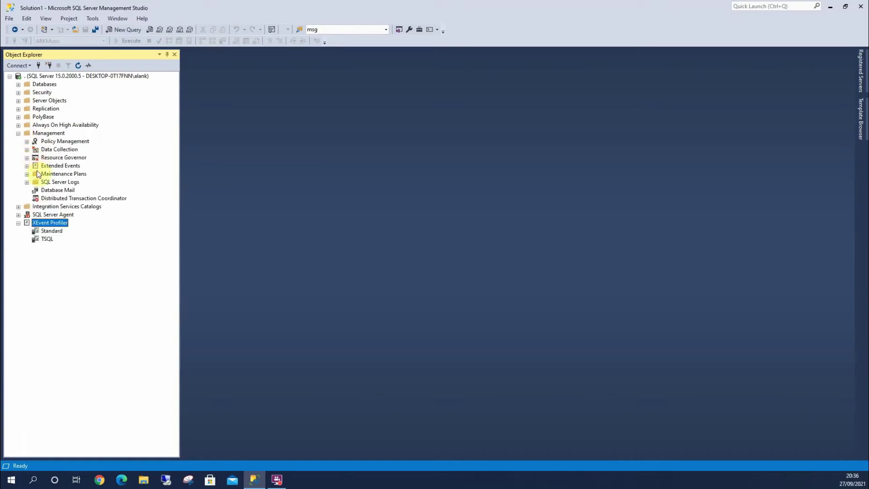
left_click(27, 166)
left_click(36, 174)
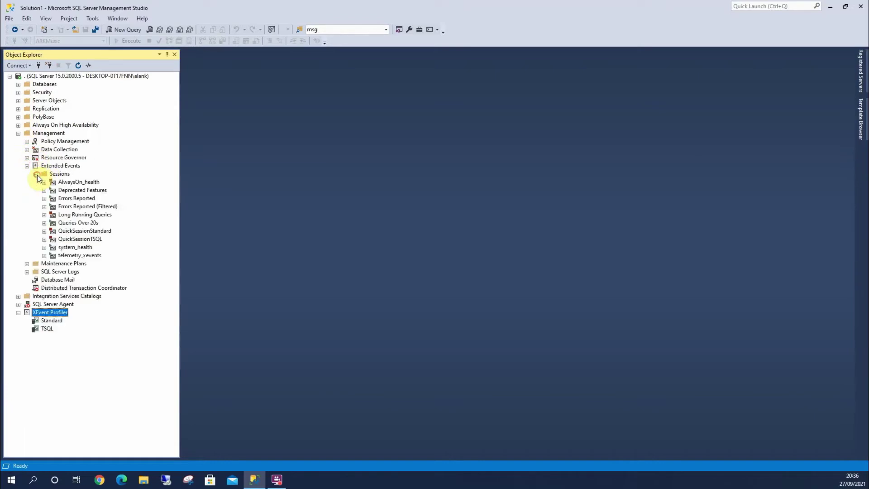
left_click(74, 231)
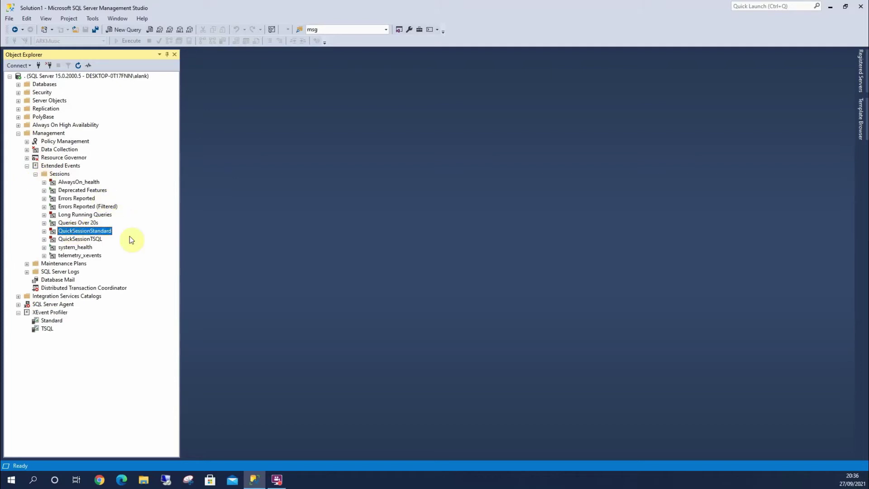
left_click(79, 240)
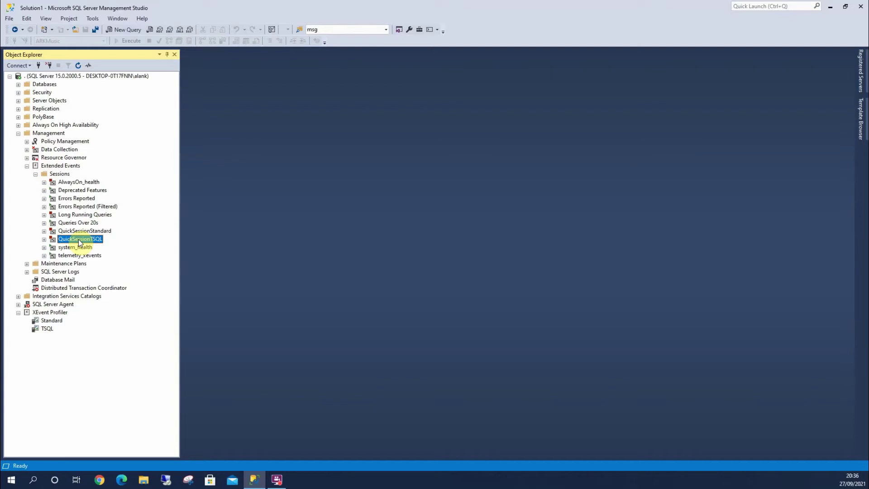
right_click(81, 231)
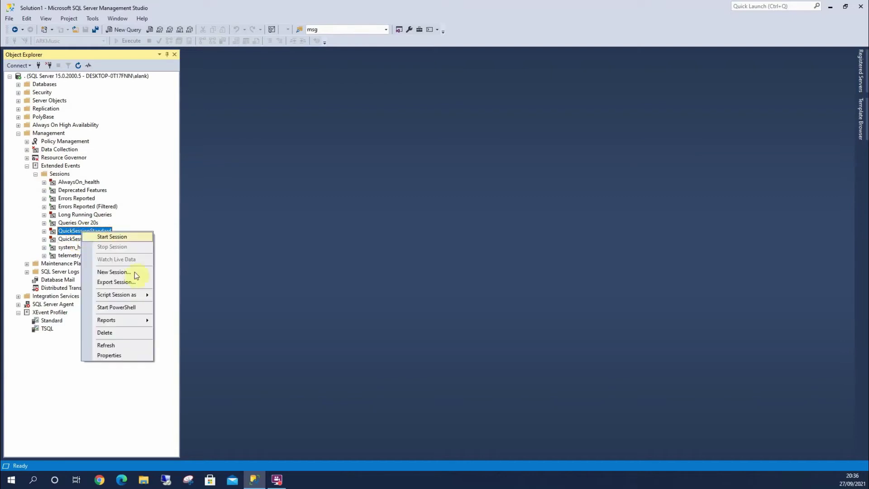
mouse_move(137, 297)
mouse_move(183, 295)
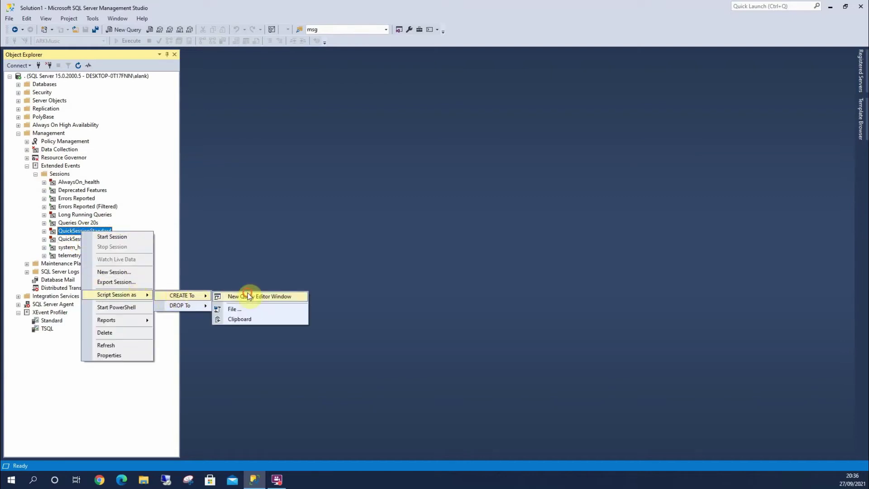
left_click(247, 294)
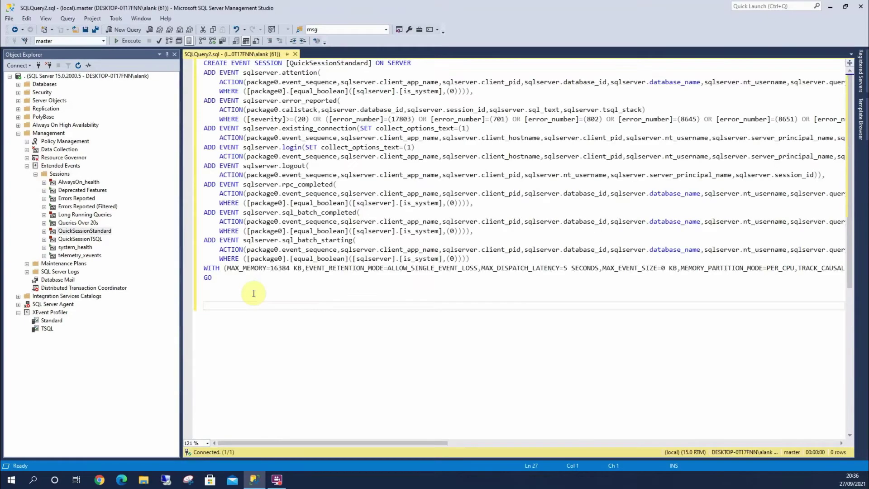
left_click(295, 54)
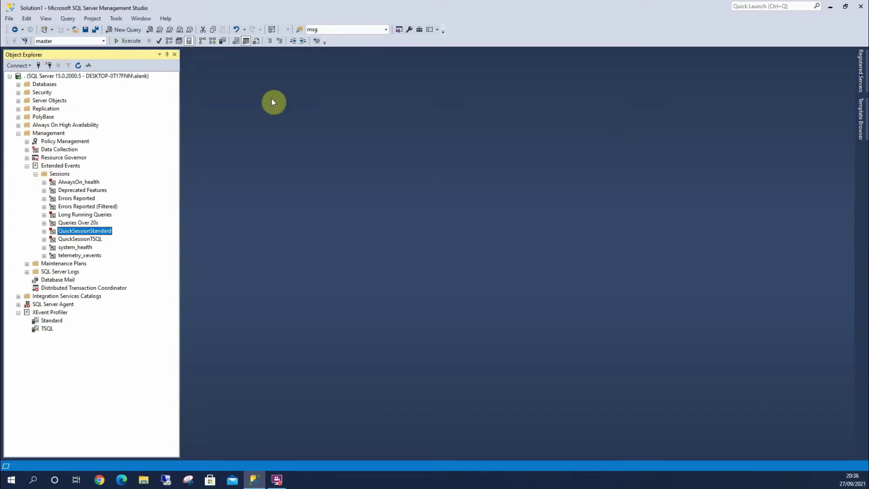
left_click(76, 239)
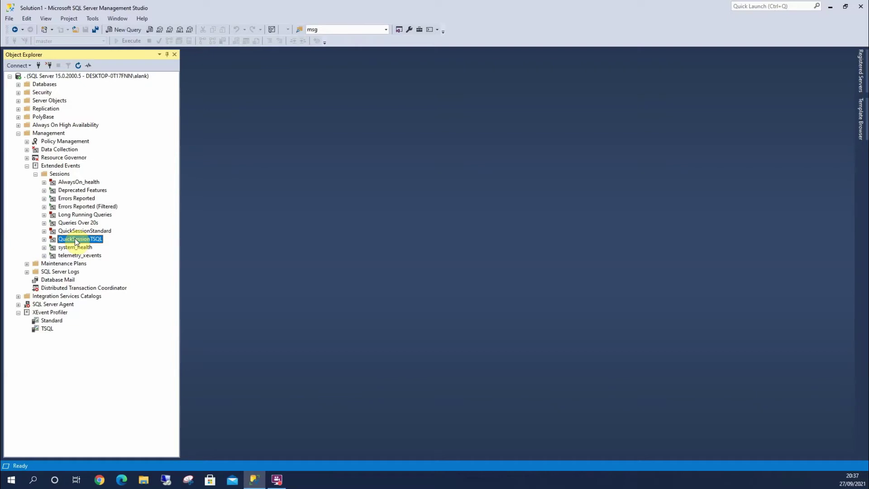
left_click(50, 321)
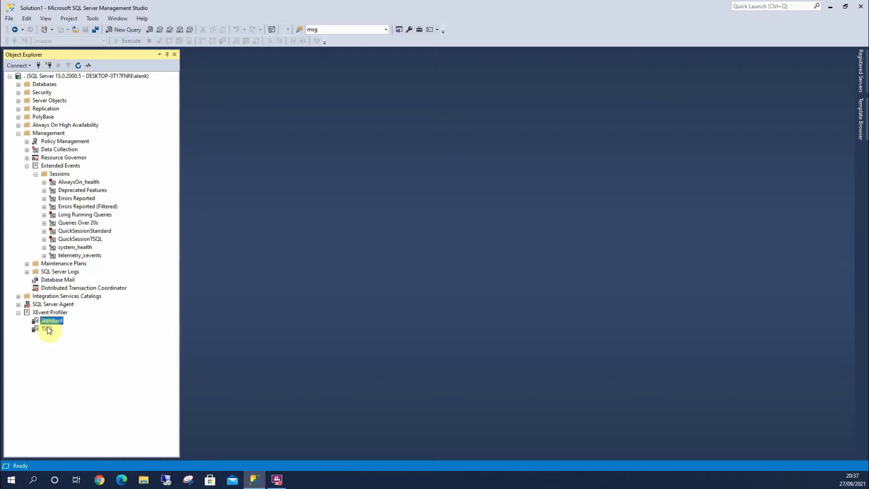
Launch Session on XEvent Profiler's Standard and TSQL entries to open both Live Data windows
right_click(50, 320)
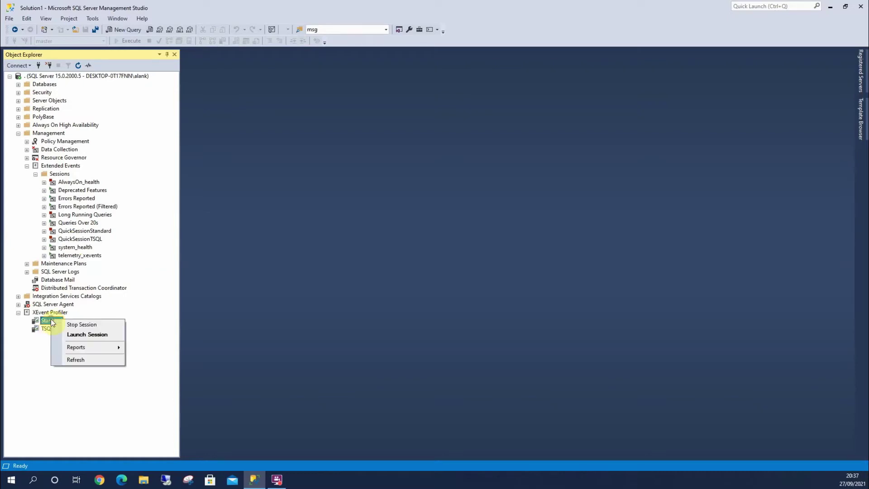
left_click(80, 334)
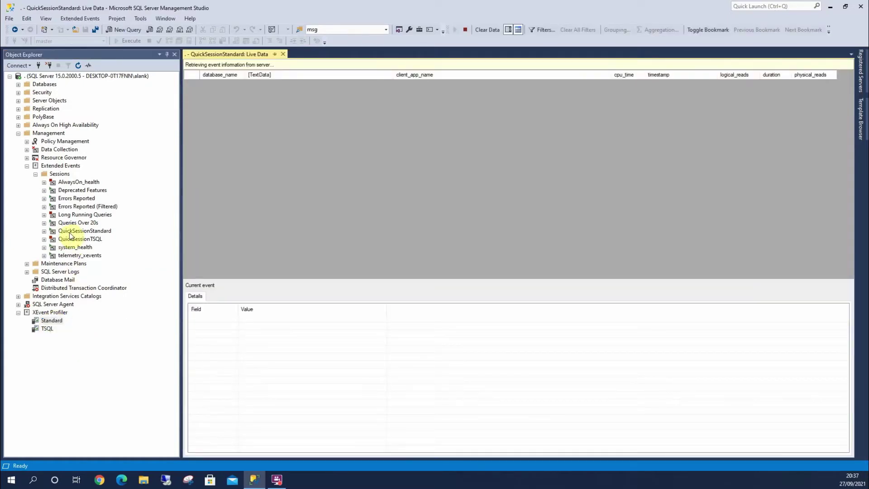
left_click(75, 231)
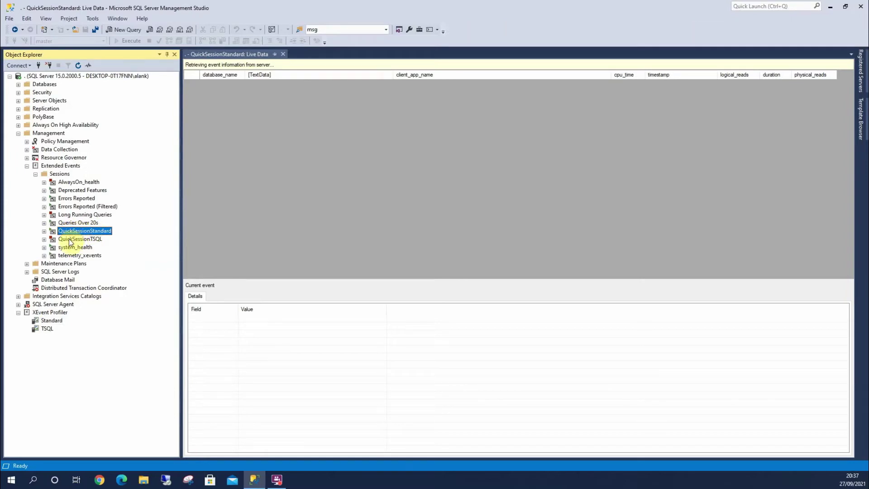
left_click(71, 240)
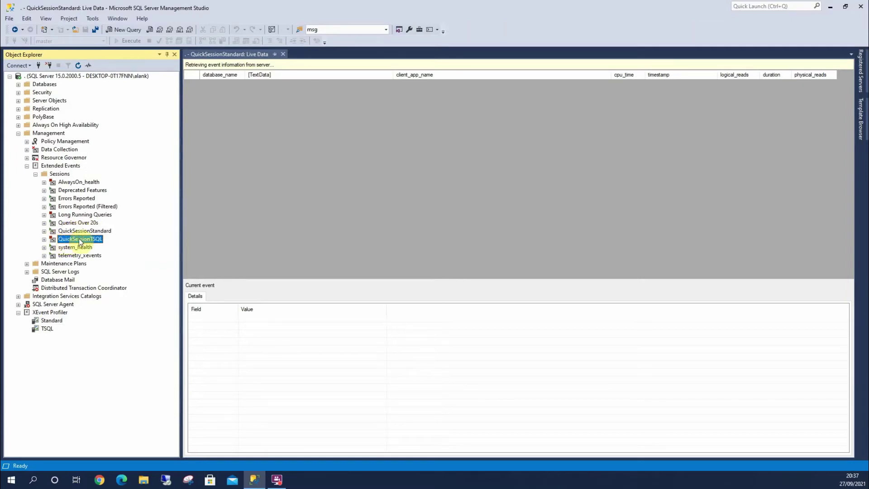
right_click(47, 328)
left_click(76, 342)
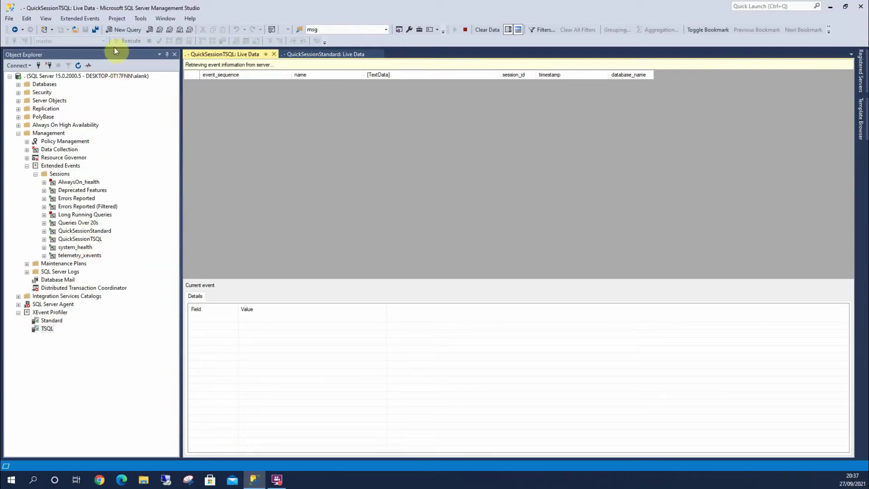
In a new query window, run SELECT * FROM sys.databases with F5
left_click(119, 31)
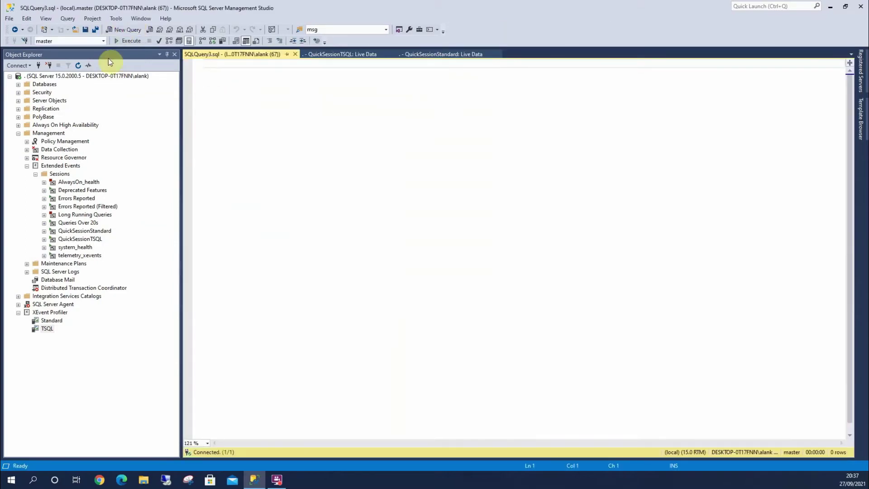
type("SELE")
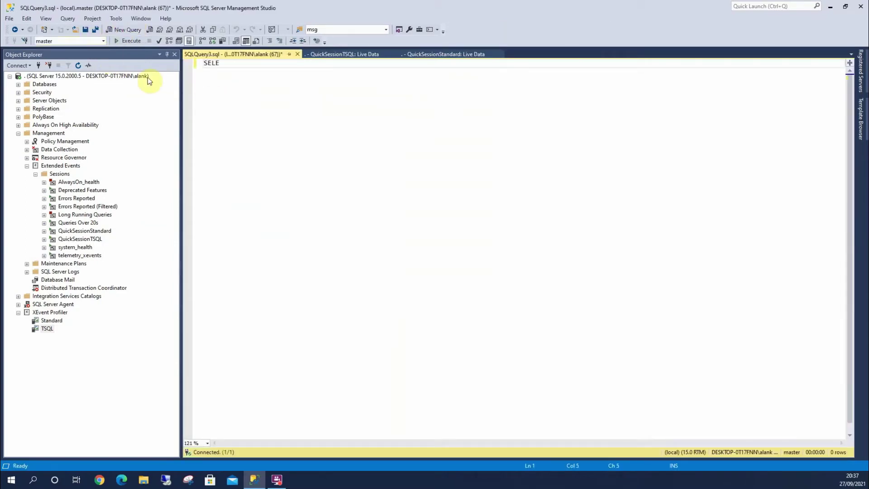
type("CT * FROM sys.da")
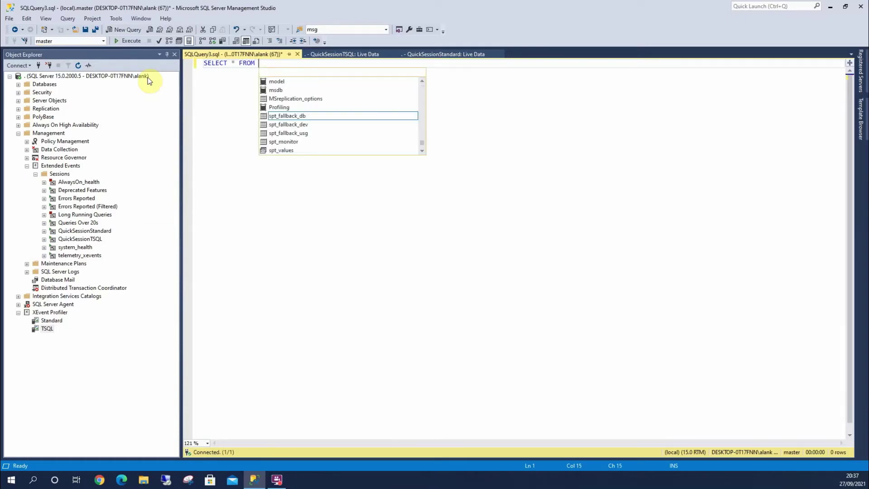
type("tabases")
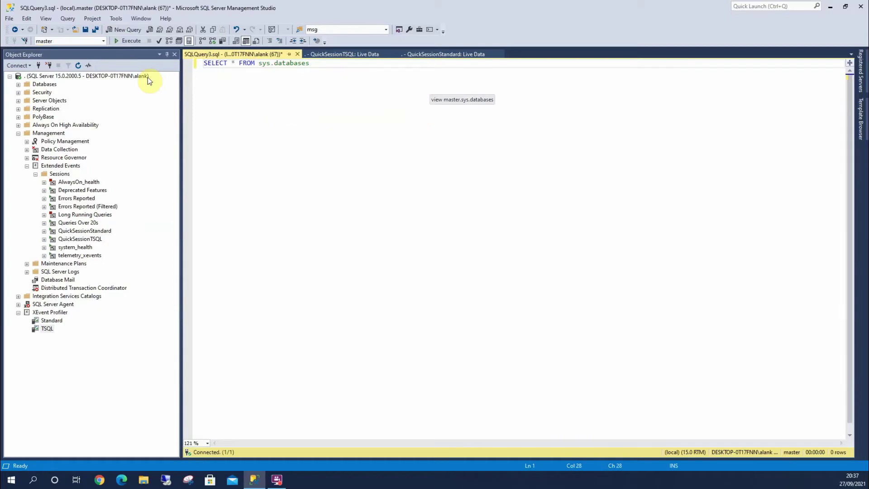
key("F5")
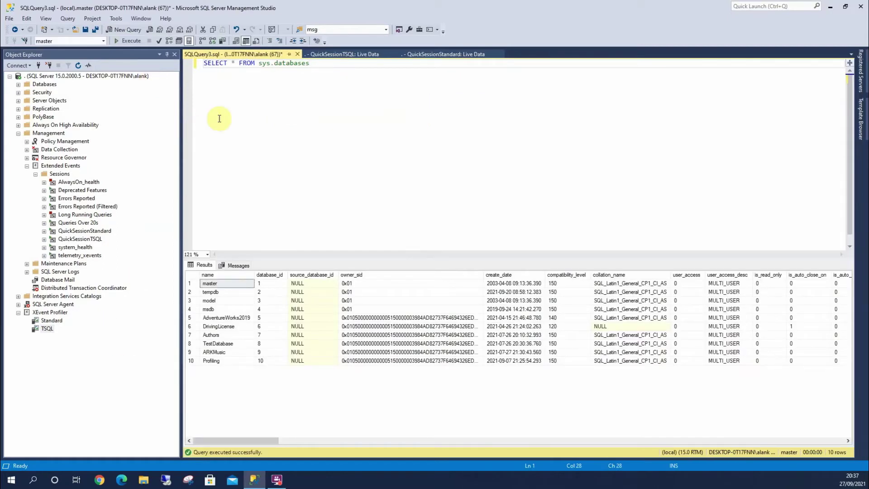
left_click(351, 56)
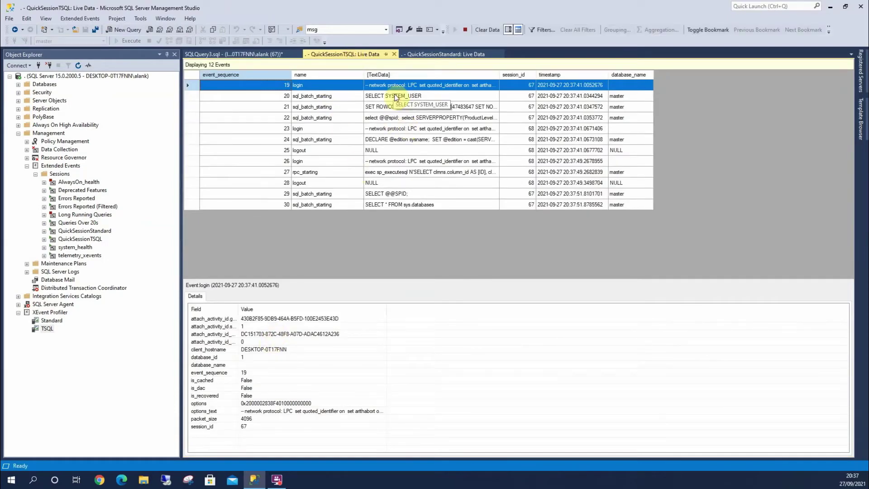
left_click(399, 117)
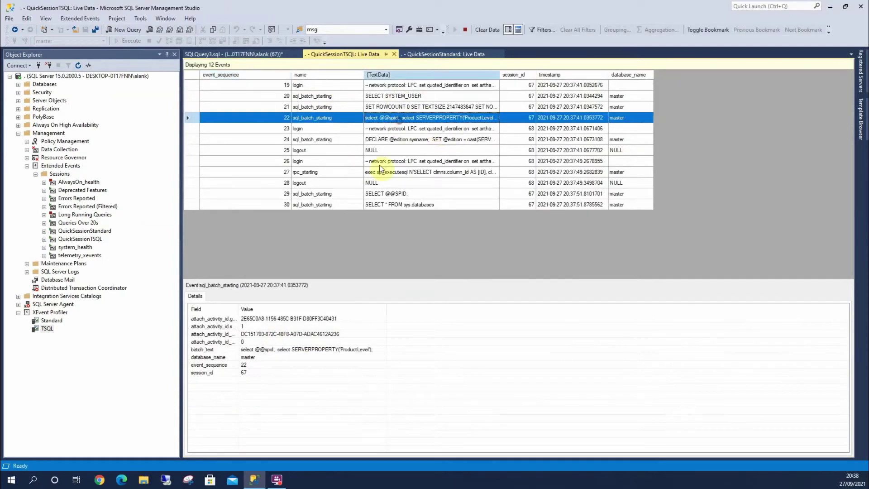
left_click(399, 139)
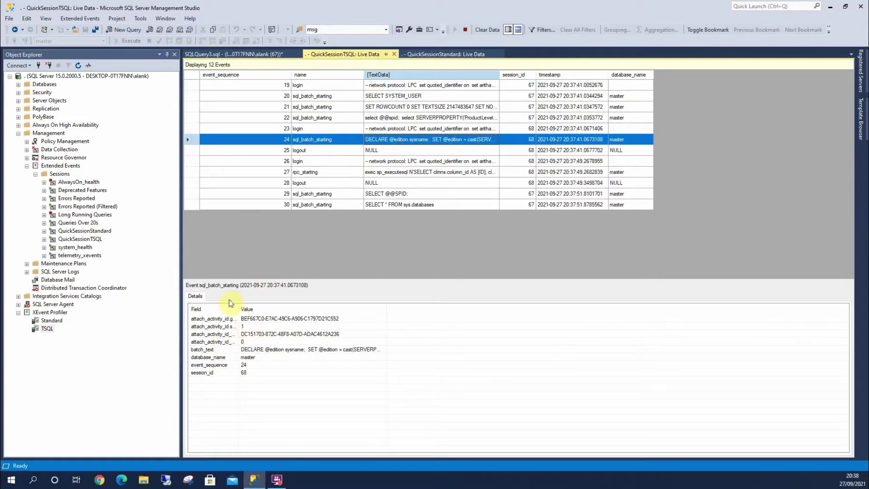
left_click(204, 327)
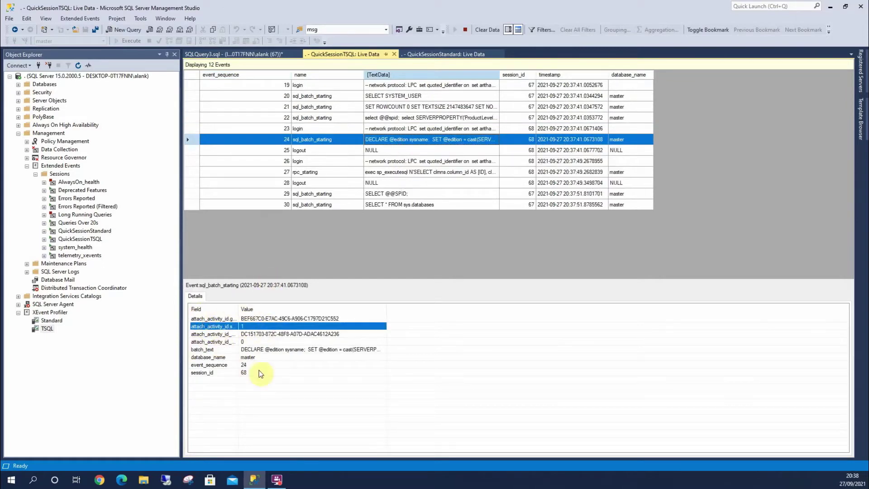
left_click(319, 161)
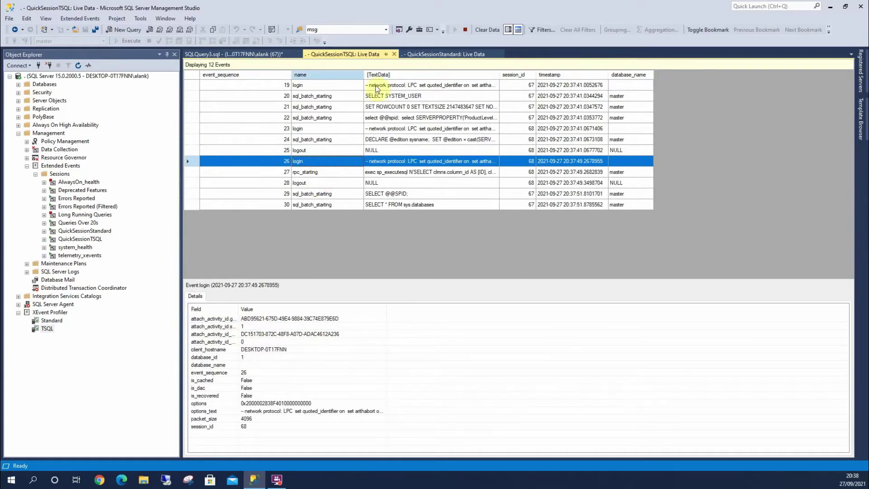
left_click(437, 54)
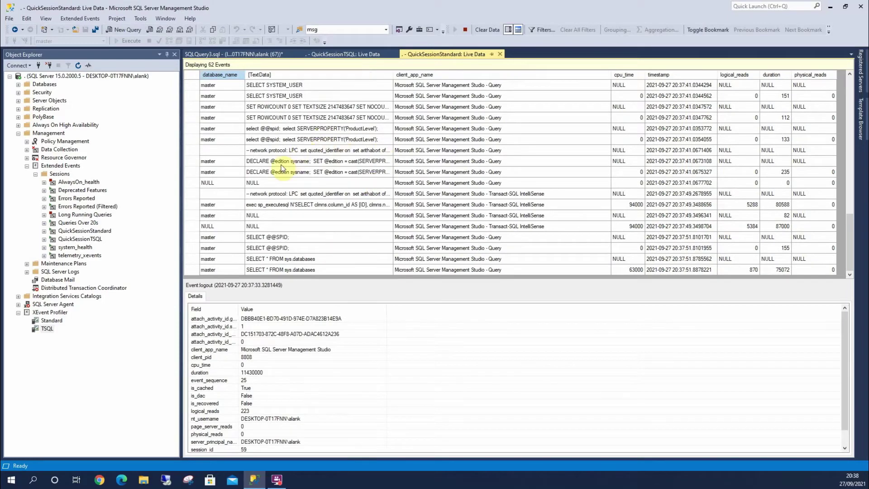
left_click(278, 259)
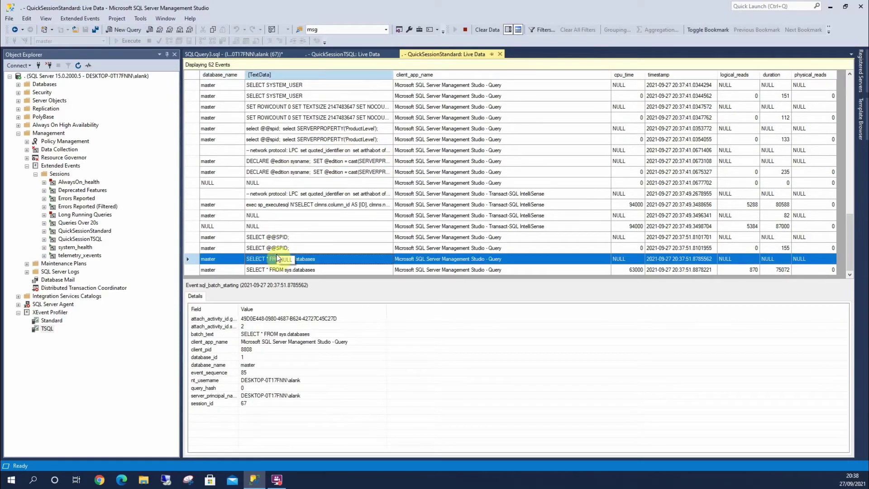
left_click(277, 249)
left_click(287, 205)
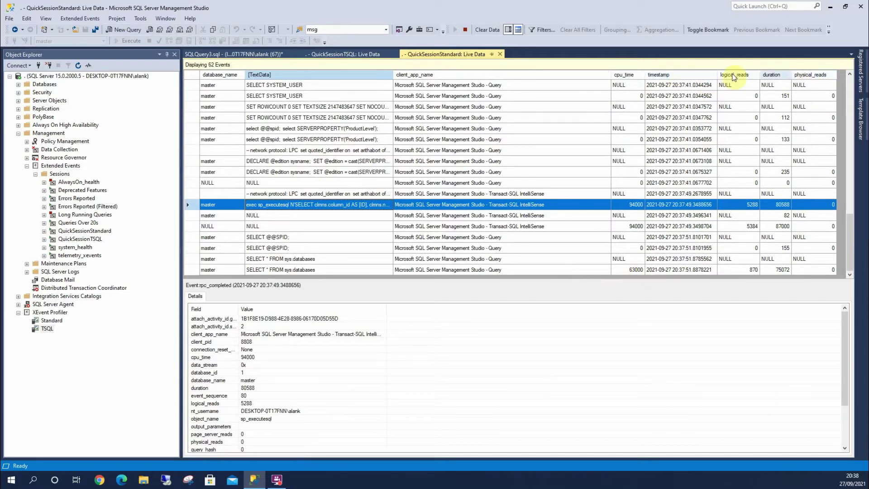
Show attach_activity_id and data_stream as table columns and scroll the grid right to them
right_click(267, 327)
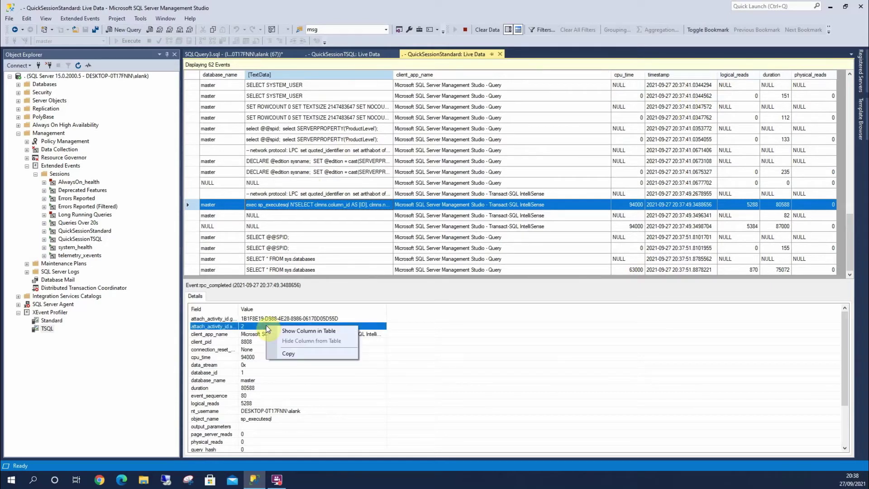
left_click(291, 332)
left_click_drag(453, 275, 560, 272)
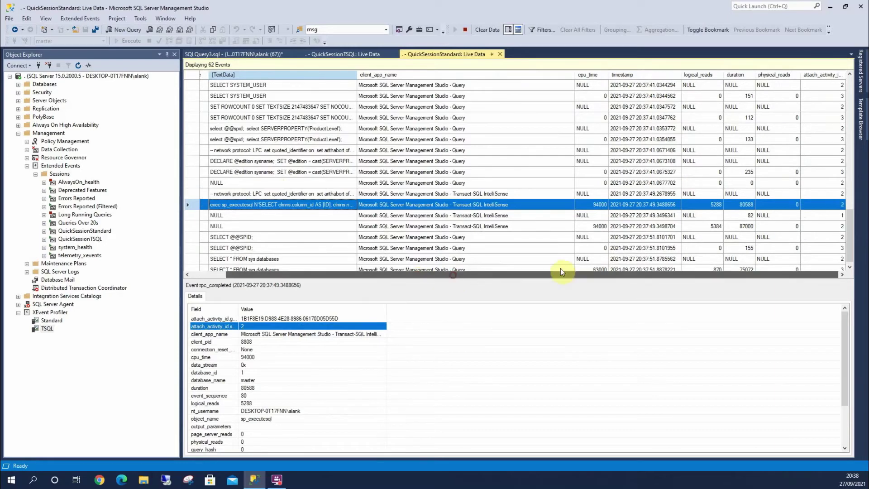
right_click(247, 365)
left_click(272, 368)
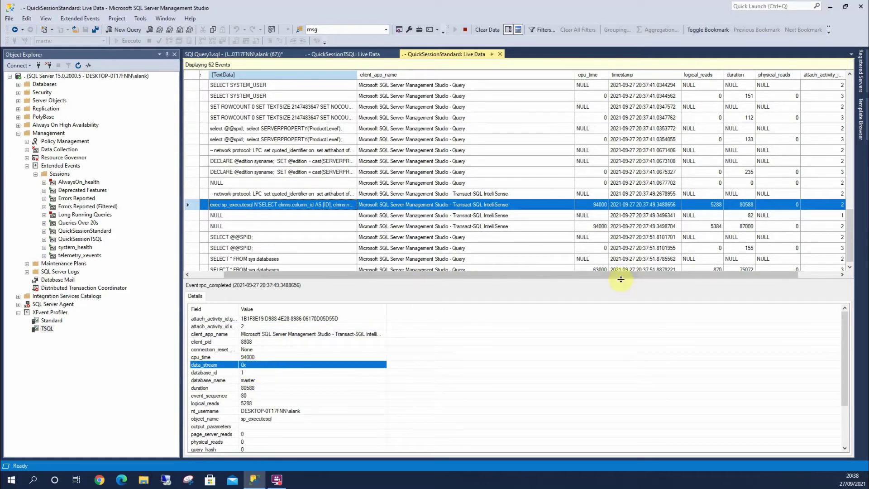
left_click_drag(660, 276, 743, 273)
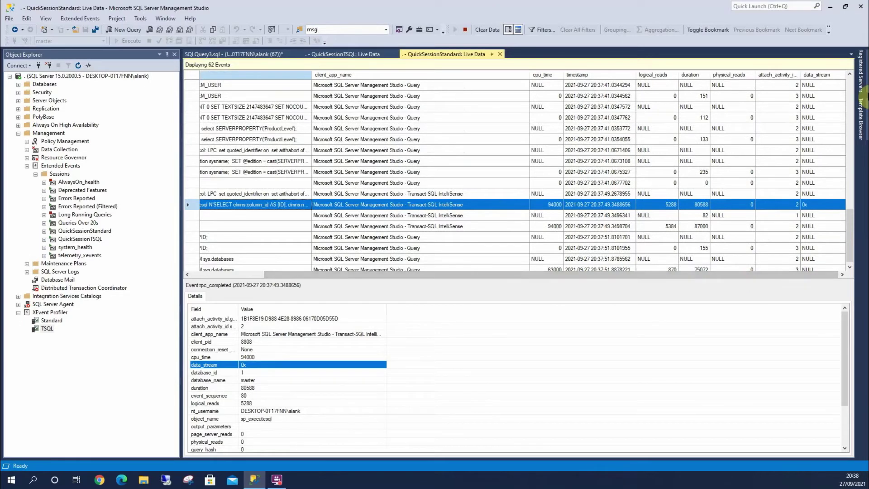
Remove the data_stream and attach activity id columns from the event grid
right_click(813, 76)
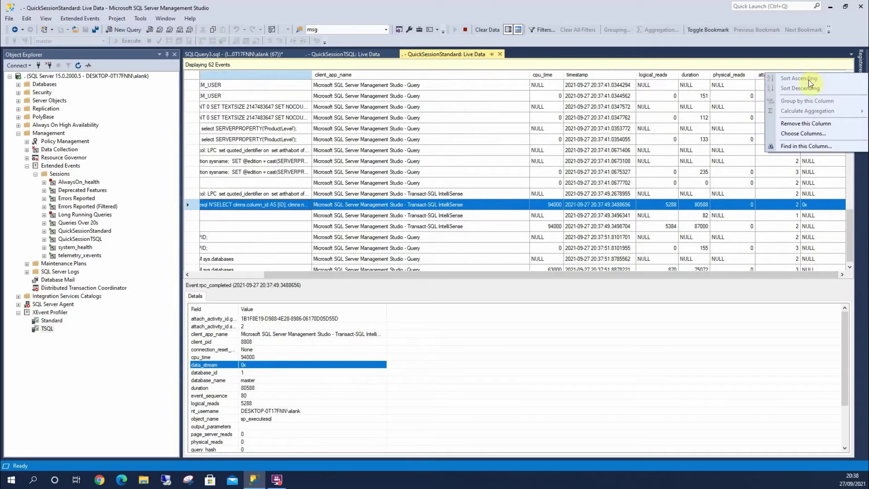
left_click(801, 125)
right_click(828, 78)
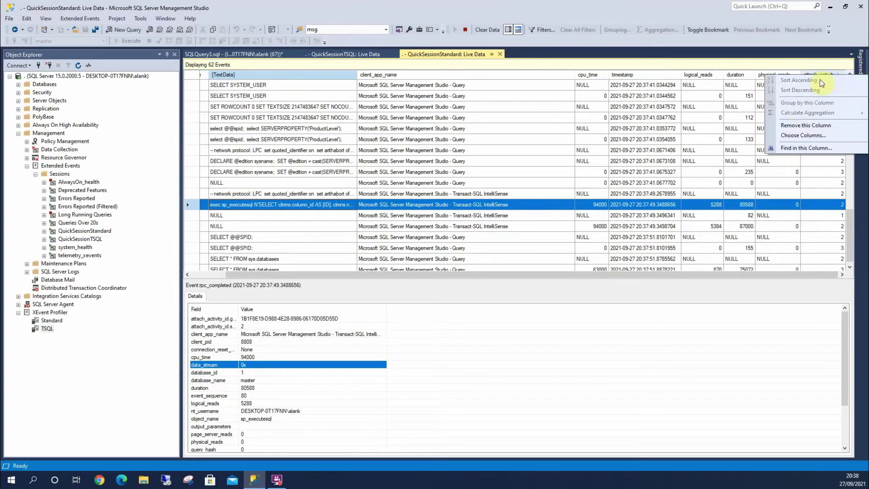
left_click(792, 125)
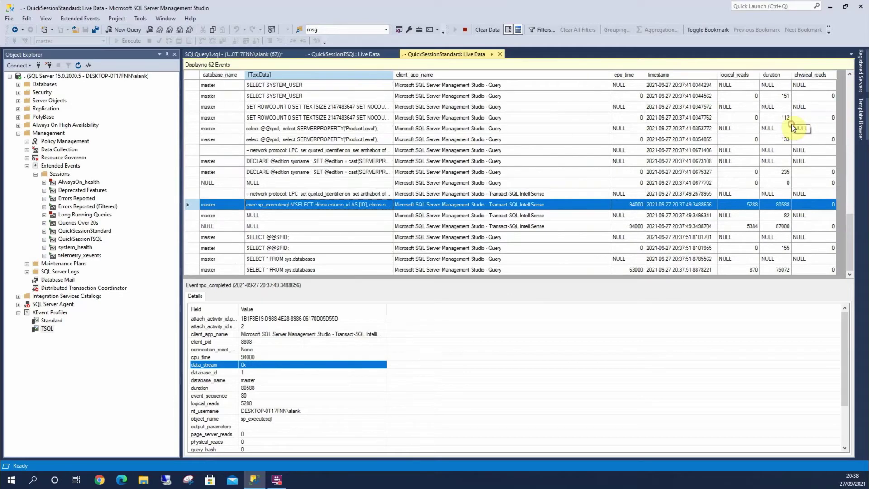
Move the timestamp column to the end, after physical_reads
right_click(625, 76)
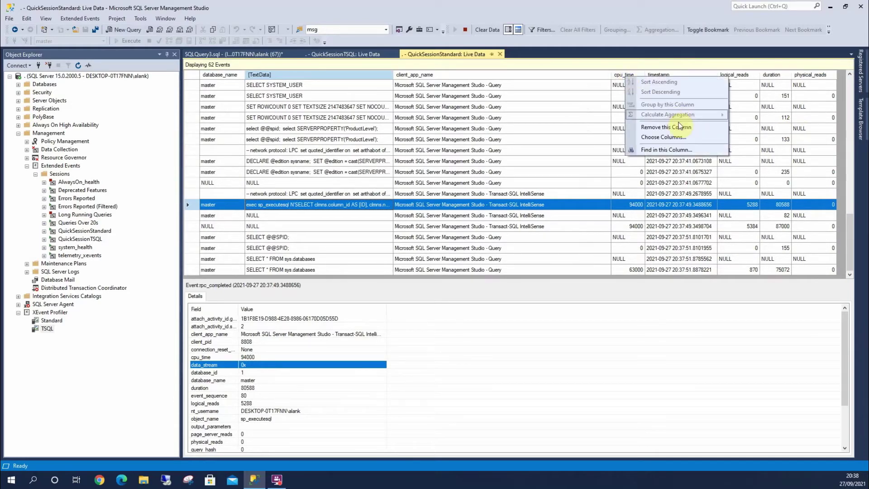
left_click(607, 62)
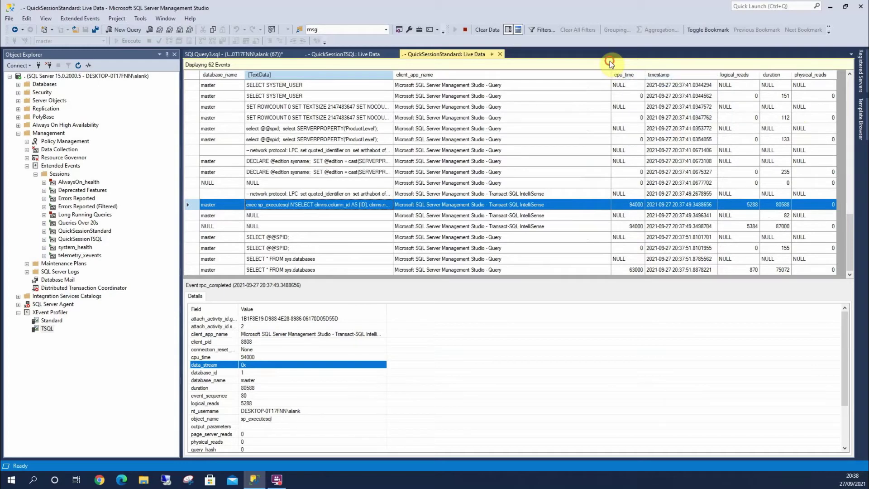
left_click_drag(661, 76, 818, 79)
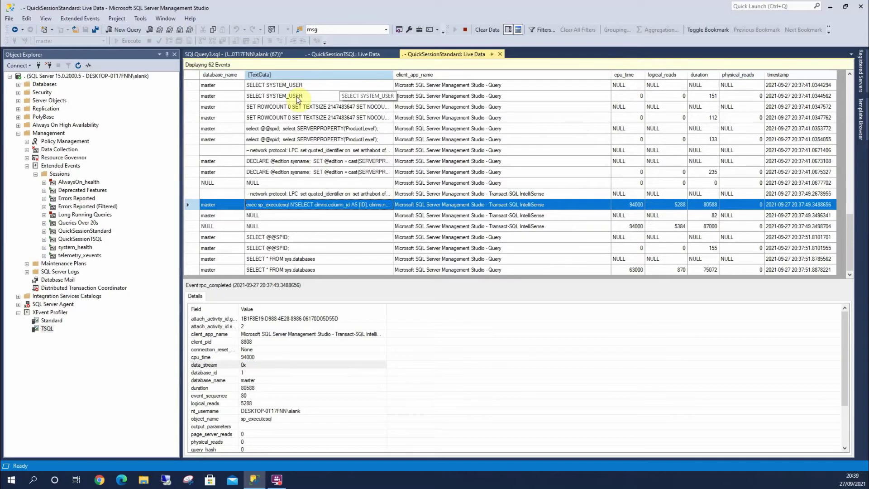
In SQLQuery3.sql, switch the database to ARKMusic and delete the sys.databases table name
left_click(229, 54)
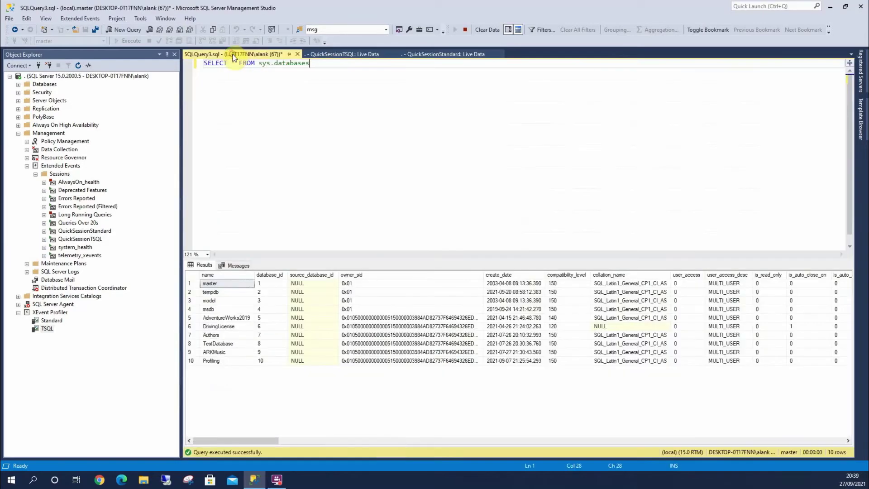
left_click(104, 41)
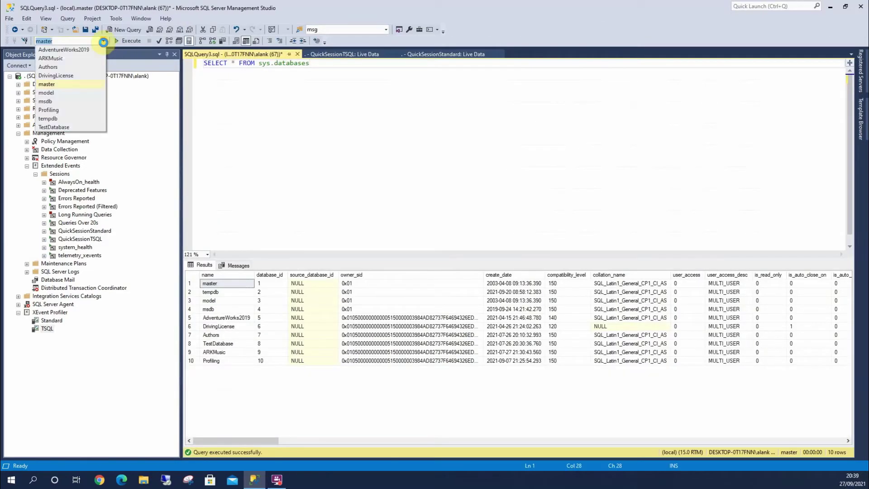
left_click(75, 56)
key("ctrl+shift+Left")
key("ctrl+shift+Left")
key("ctrl+shift+Left")
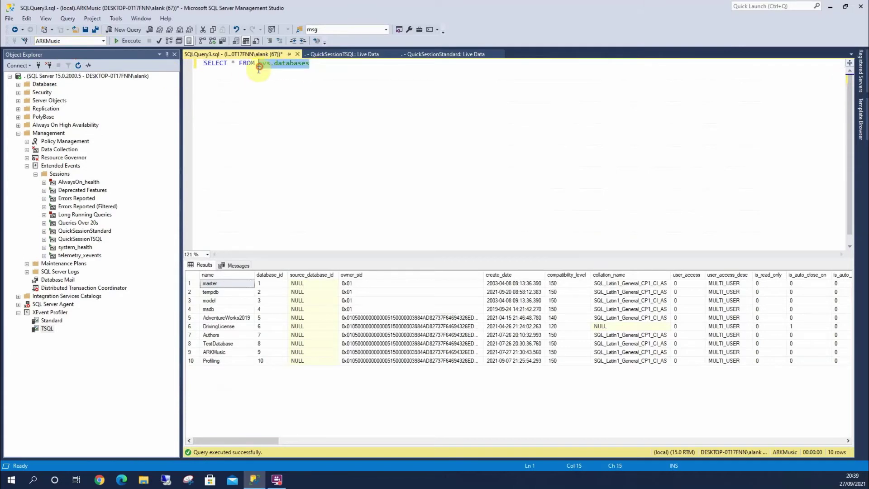
key("Delete")
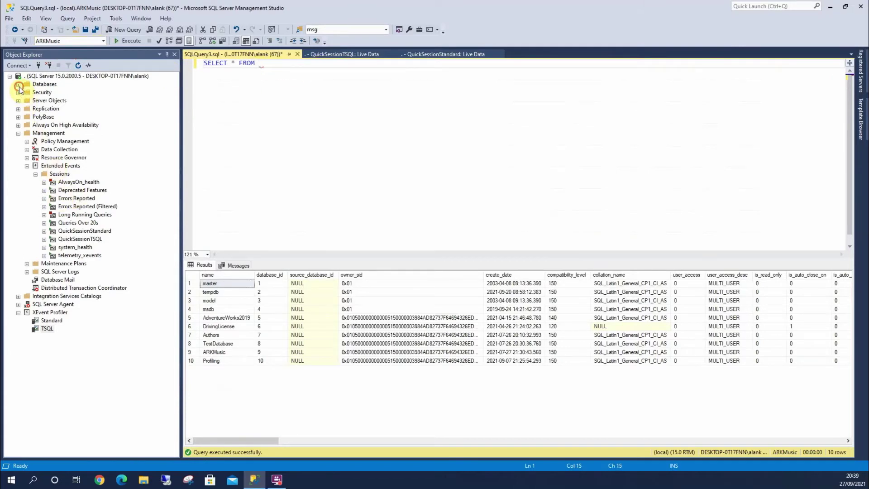
Drag dbo.tbl_Customer from ARKMusic's tables into the query, execute it, and return to live data
left_click(18, 85)
left_click(27, 117)
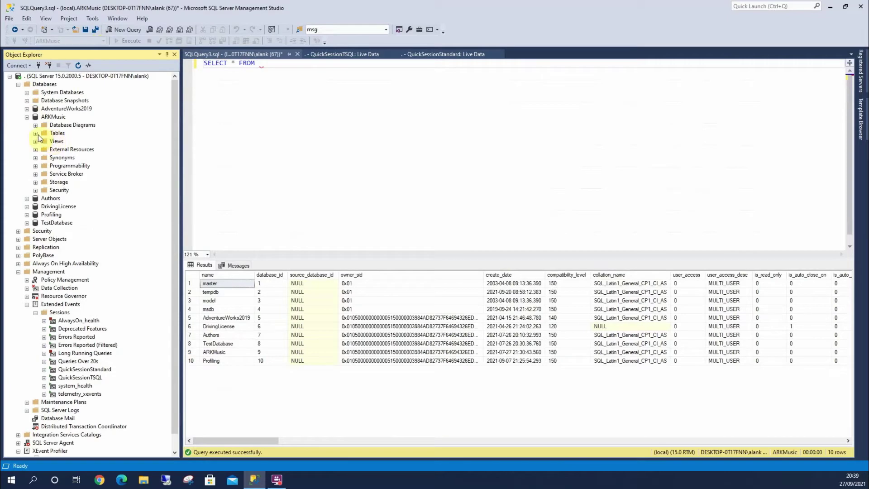
left_click(36, 134)
left_click_drag(77, 174, 334, 206)
left_click(334, 206)
left_click(125, 42)
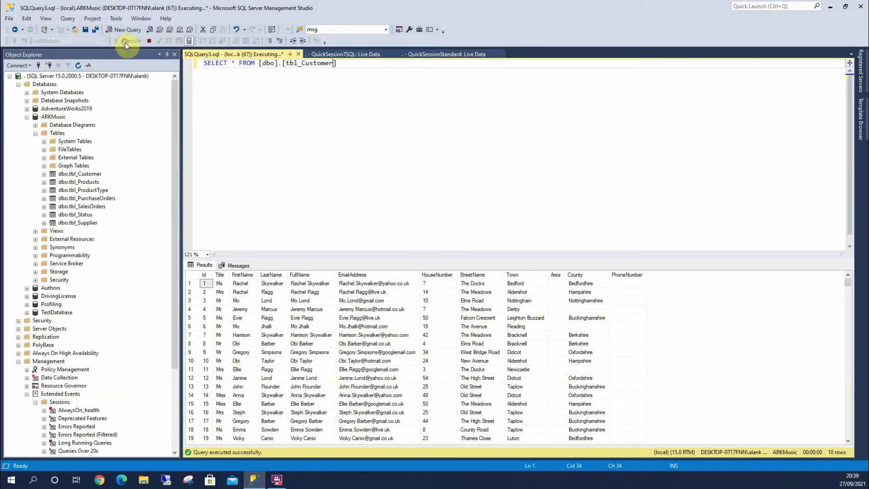
left_click(437, 56)
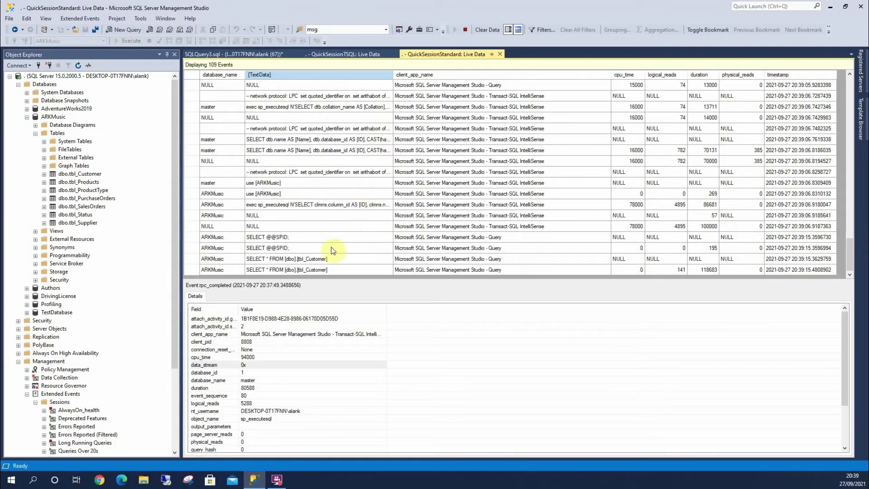
Add a live data filter clause database_name = ArkMusic, leaving 8 of 109 events shown
left_click(287, 262)
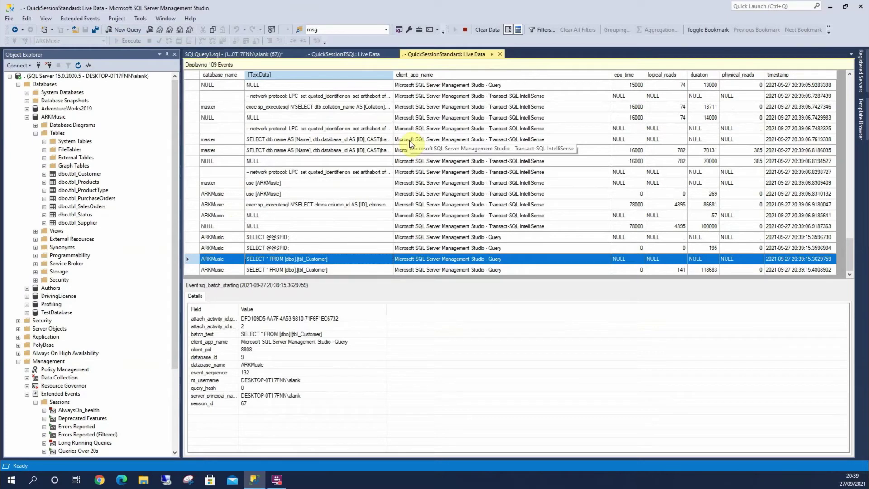
left_click(546, 31)
left_click(365, 236)
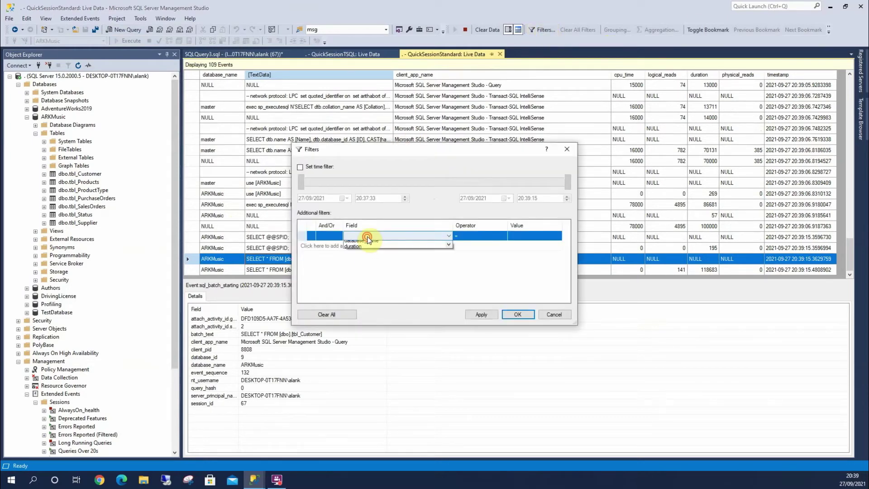
left_click(368, 237)
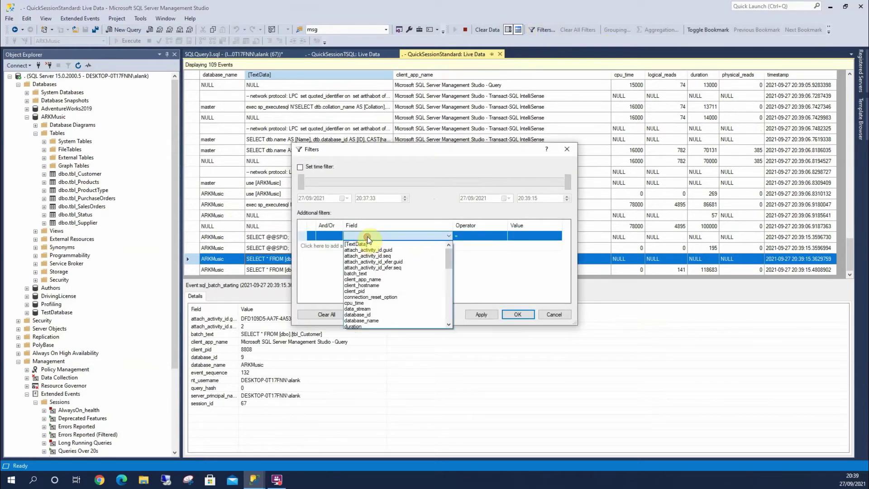
left_click(372, 320)
left_click(527, 235)
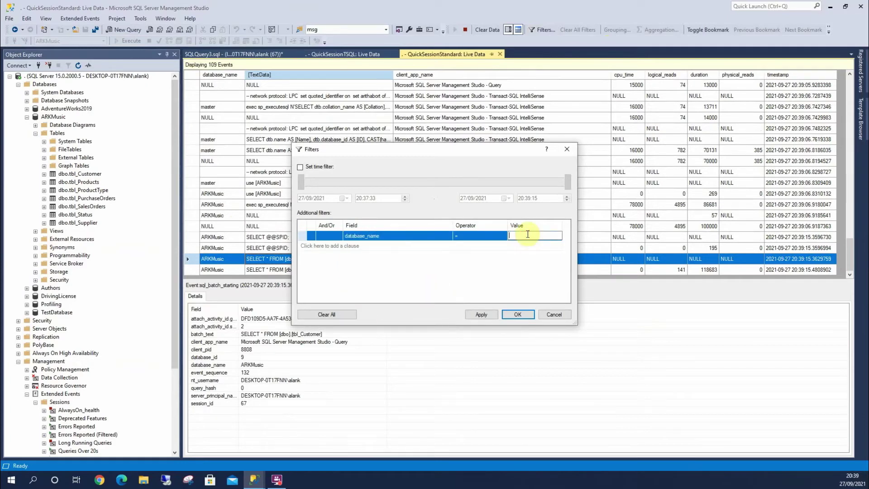
type("ArkMusic")
left_click(492, 312)
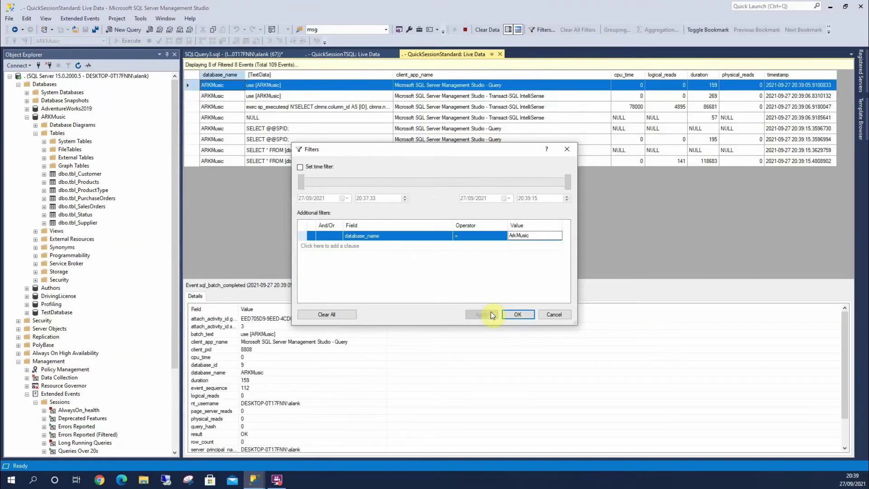
left_click(523, 314)
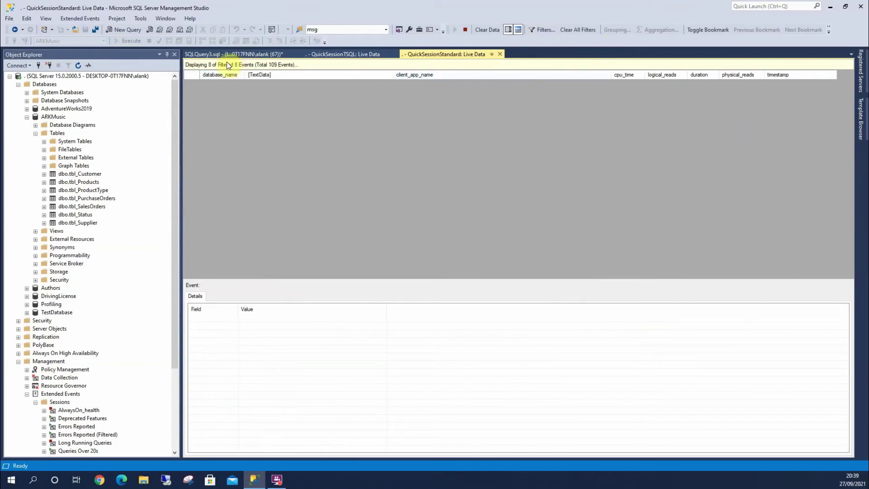
left_click(236, 56)
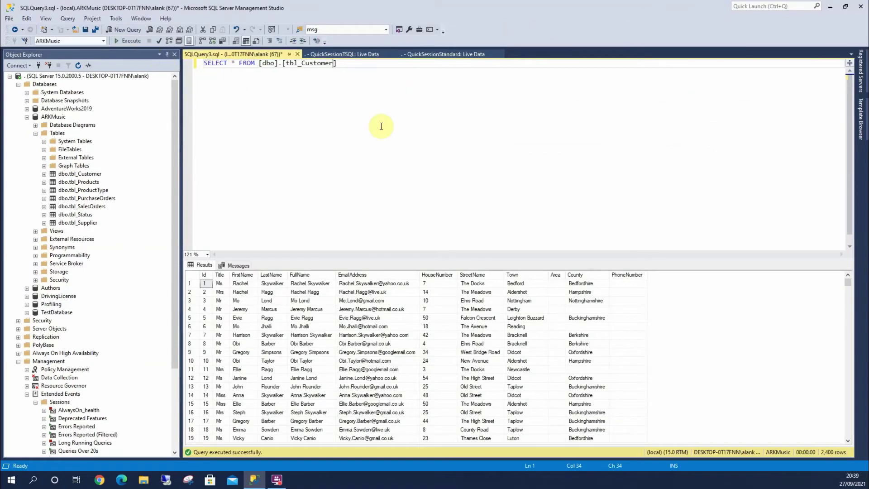
Undo the query back to SELECT * FROM sys.databases and execute it against master
key("ctrl+z")
key("ctrl+z")
left_click(321, 127)
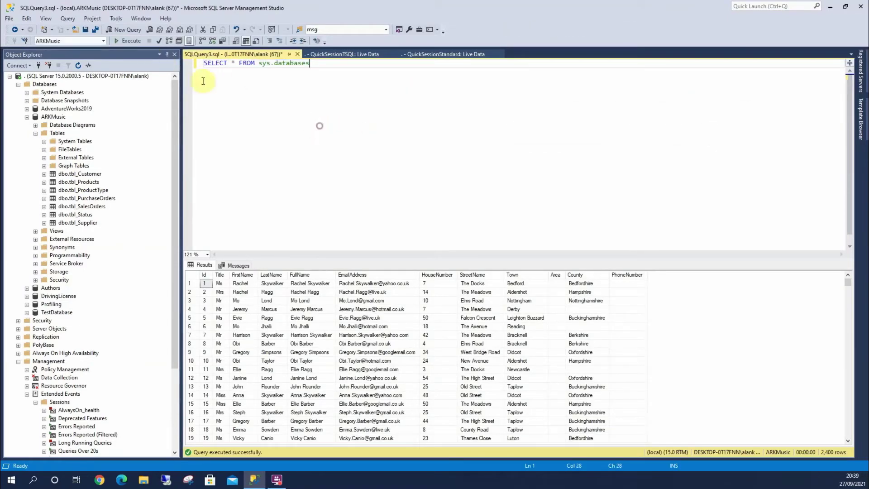
left_click(102, 41)
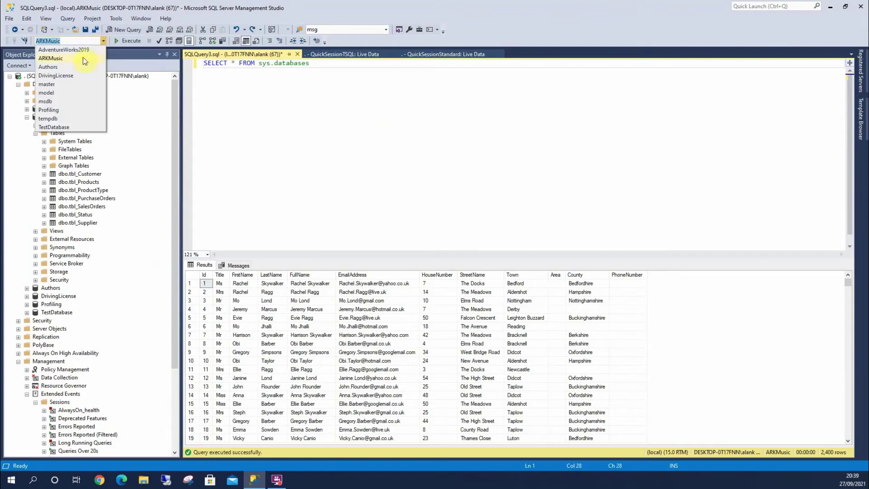
left_click(69, 84)
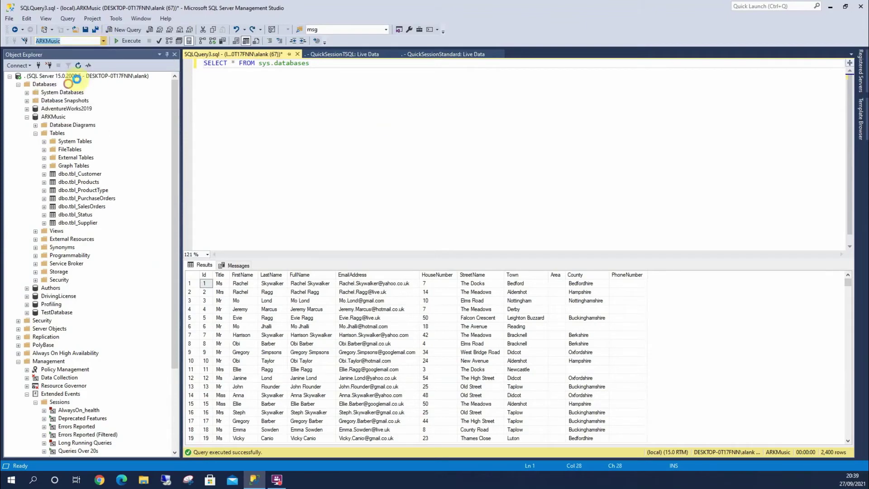
left_click(120, 43)
left_click(434, 53)
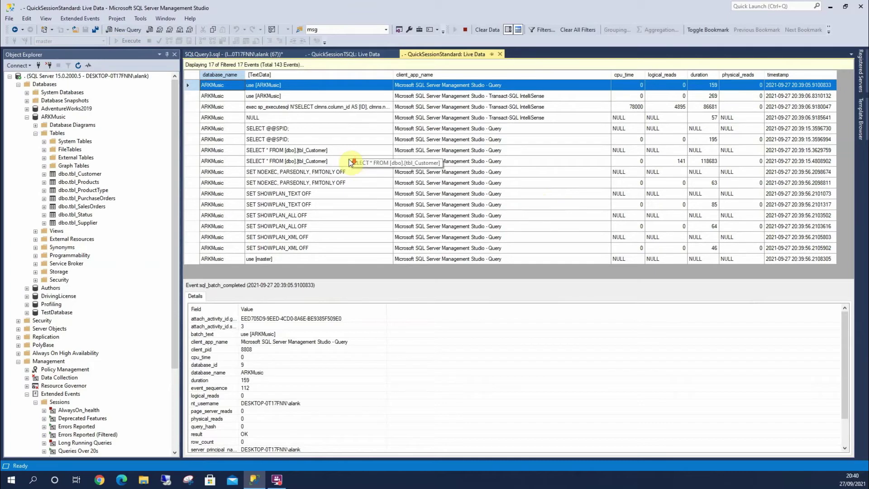
Clear all filters so all 144 events show, scroll to the newest, and reopen Filters
left_click(262, 259)
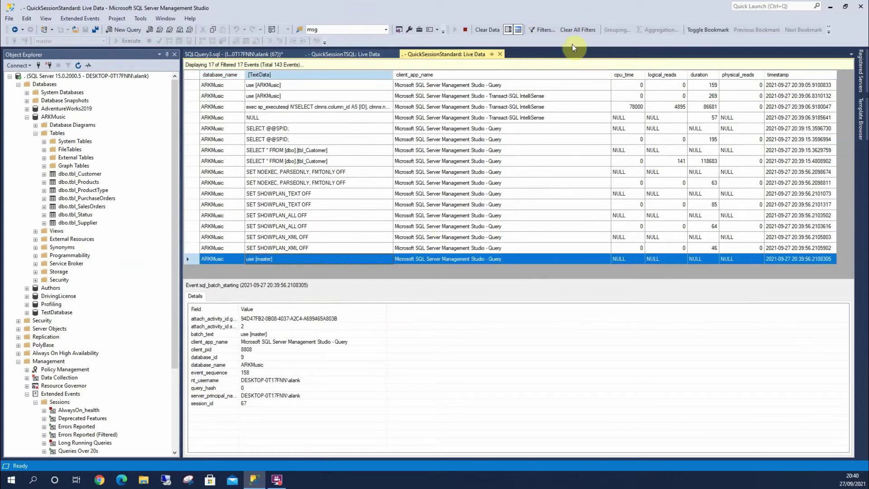
left_click(576, 29)
scroll(480, 136, "up", 15)
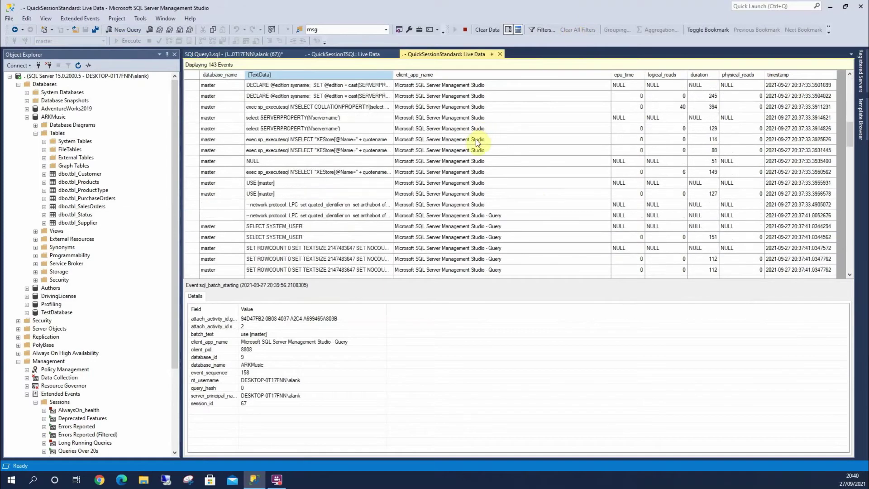
scroll(469, 145, "down", 8)
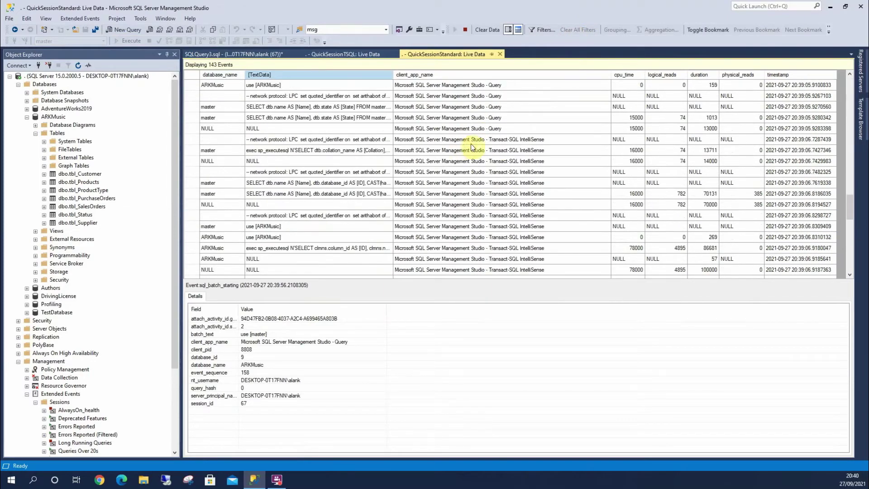
scroll(844, 197, "down", 10)
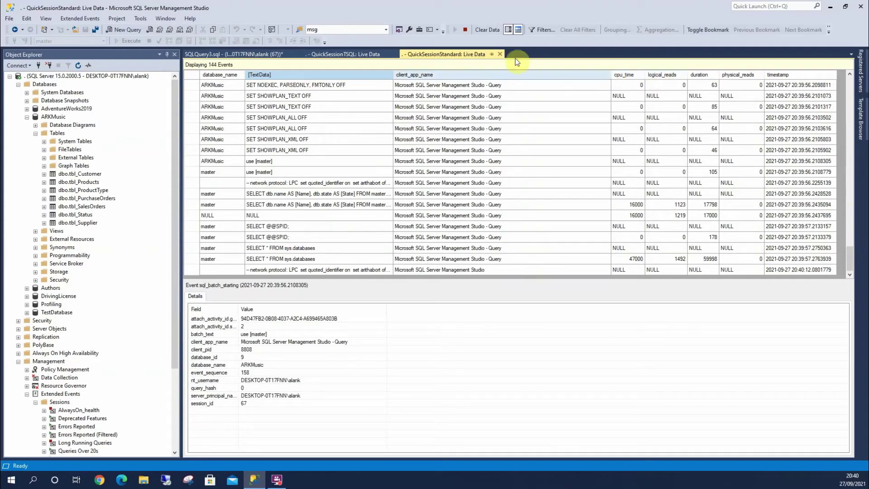
left_click(534, 28)
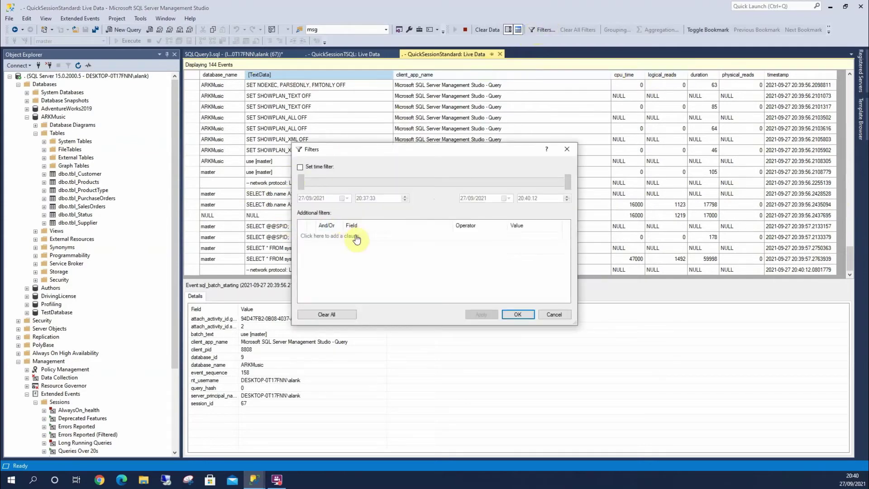
Add a live data filter clause of duration > 10000000, then apply and confirm it
left_click(358, 235)
left_click(363, 236)
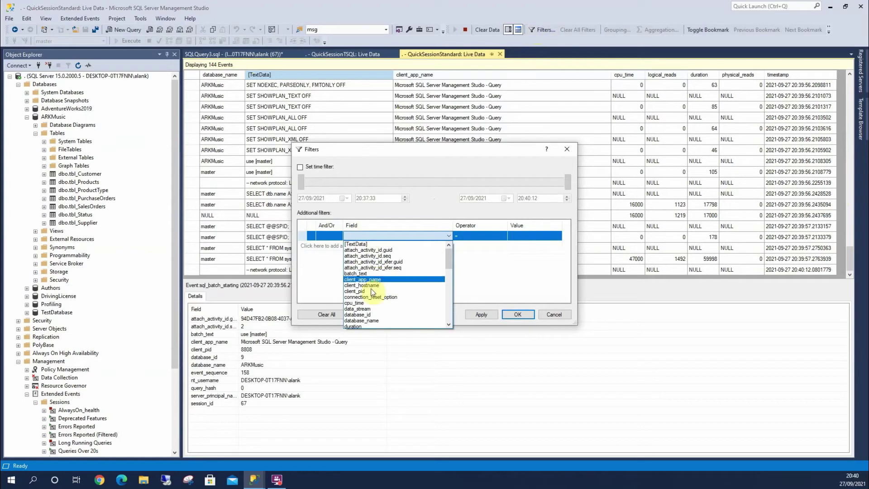
scroll(370, 317, "down", 2)
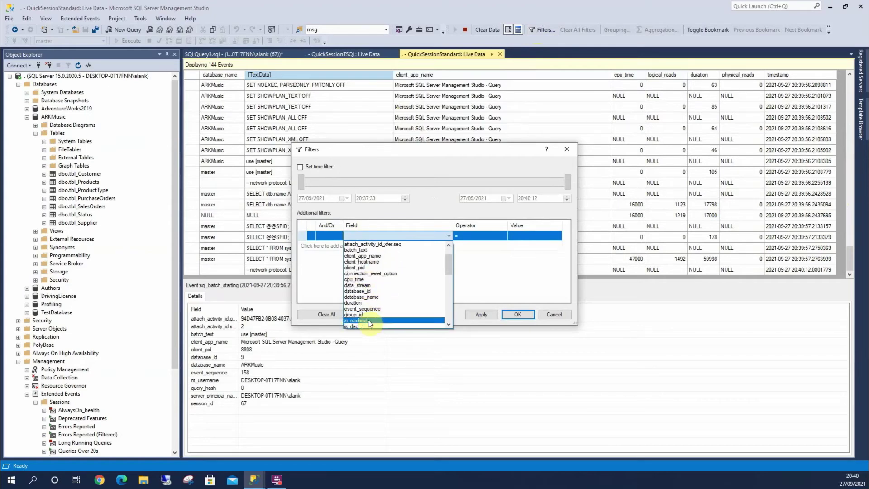
left_click(370, 304)
left_click(490, 235)
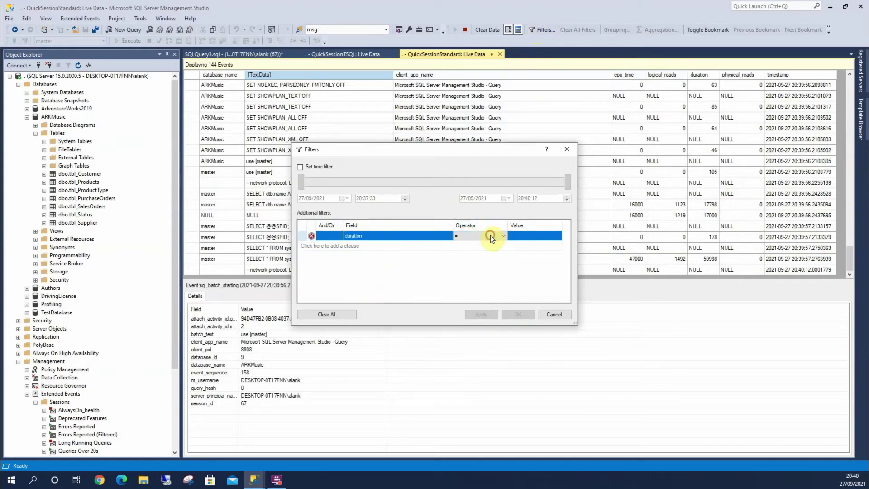
left_click(462, 268)
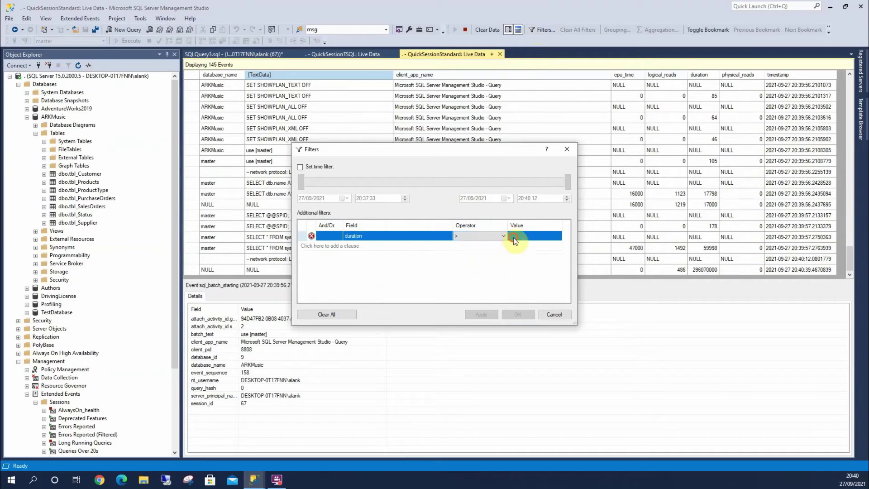
left_click(520, 235)
type("10")
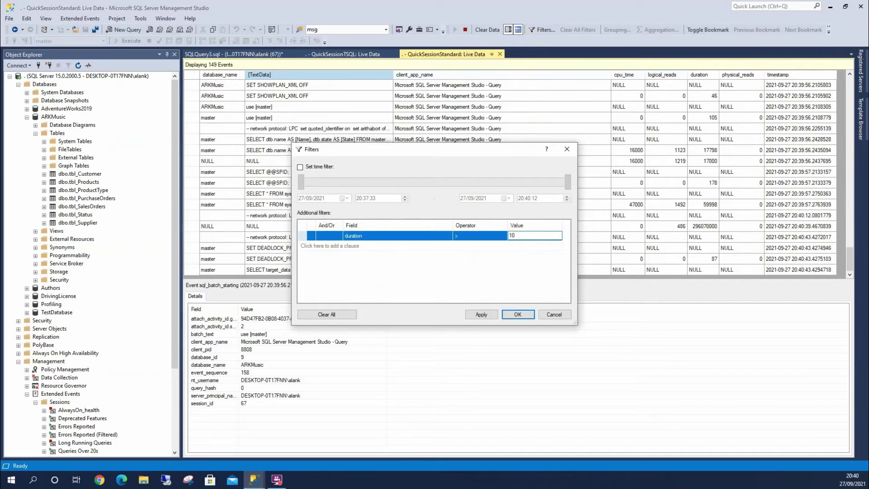
type("000000")
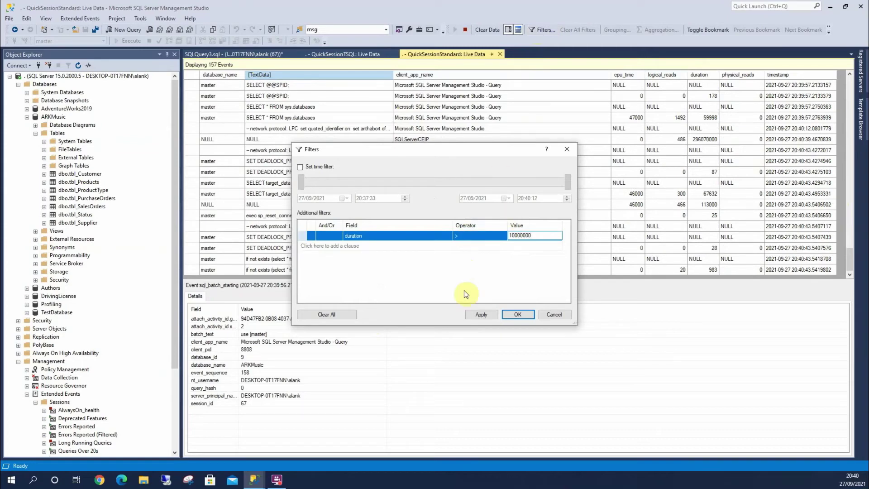
left_click(484, 315)
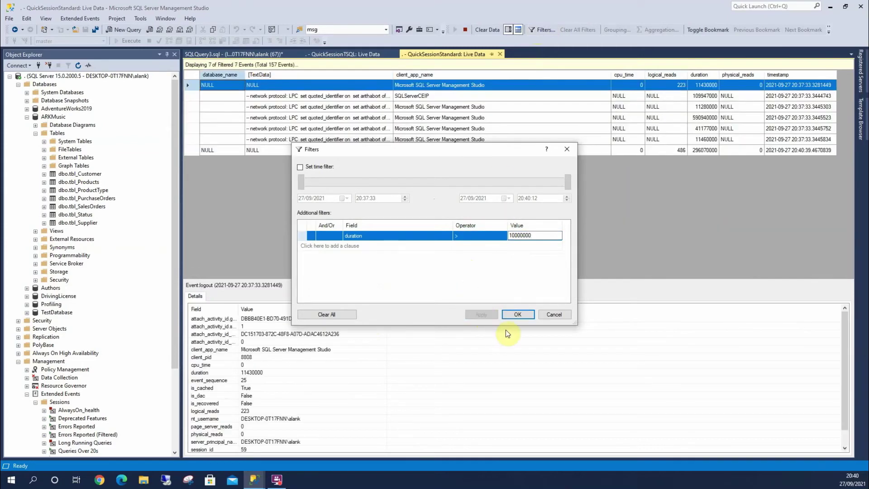
left_click(526, 316)
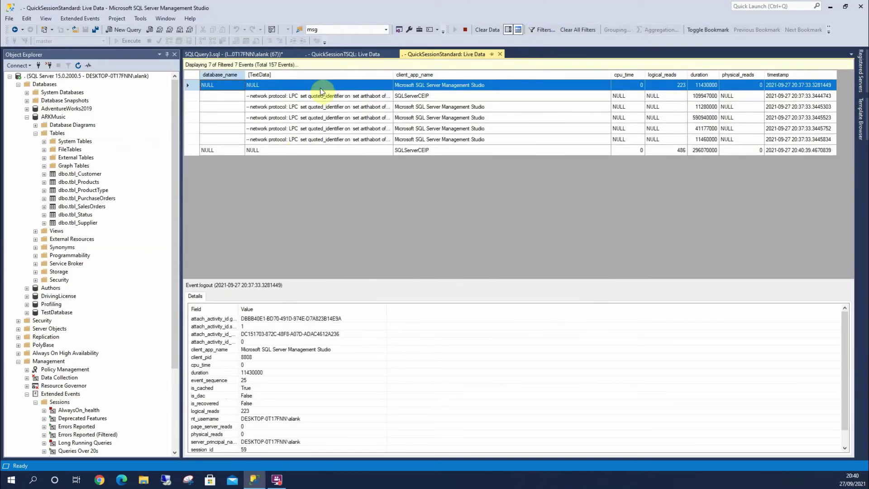
Insert a commented-out WAITFOR DELAY '00:00:00' line above the SELECT * FROM sys.databases query
left_click(236, 54)
key("Home")
type("WAITFOR ")
type("DELAY '0")
type("0")
type(":00:0")
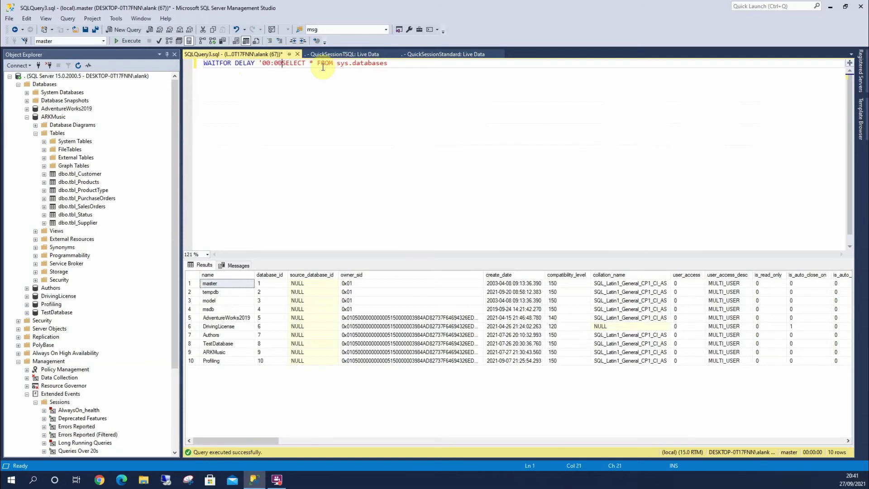
type("0'")
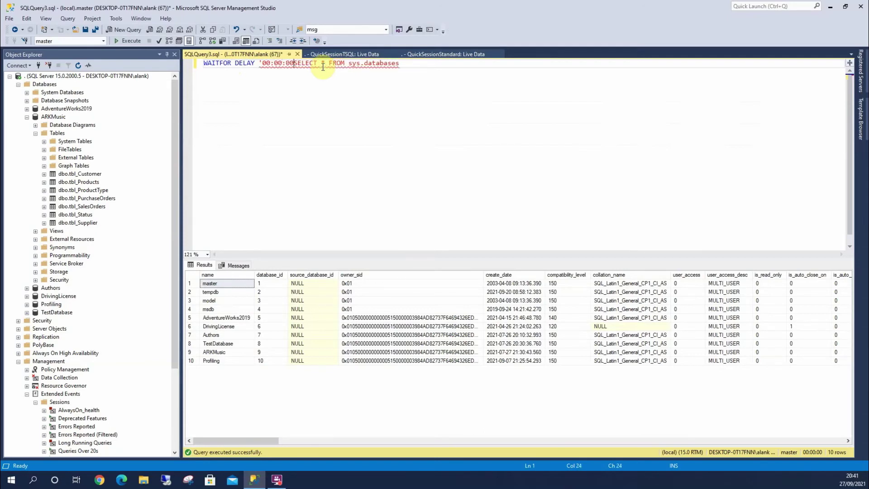
key("Return")
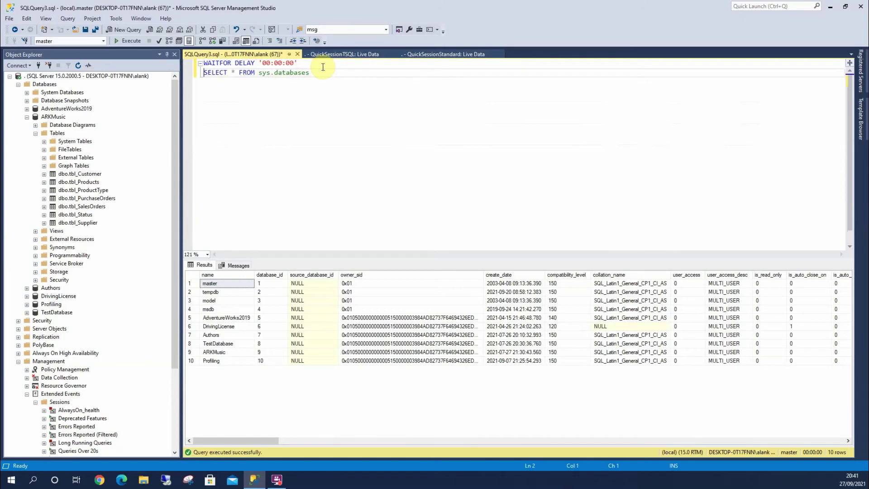
key("Up")
type("--")
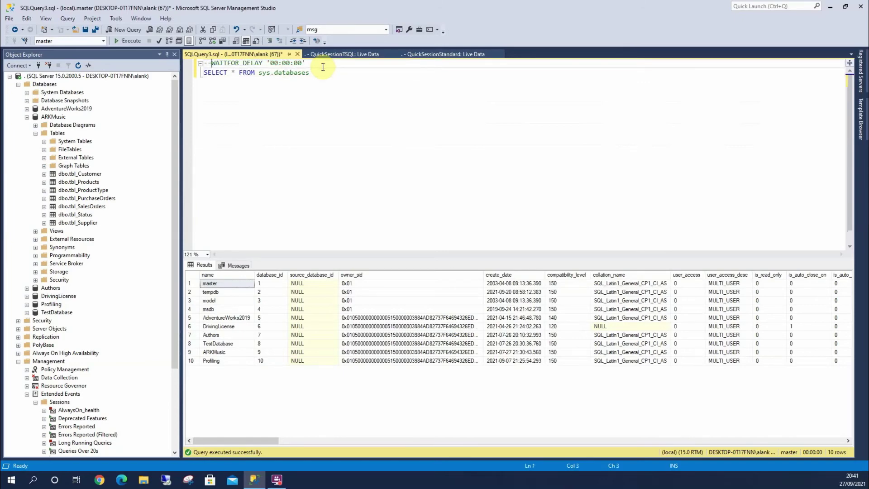
Compare the QuickSessionStandard live events with the SQLQuery3 query window, ending on the query
left_click(435, 54)
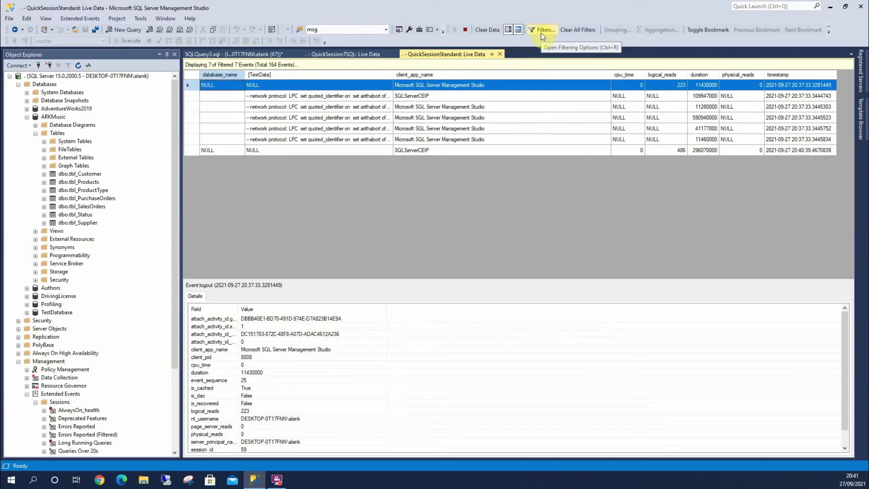
left_click(251, 54)
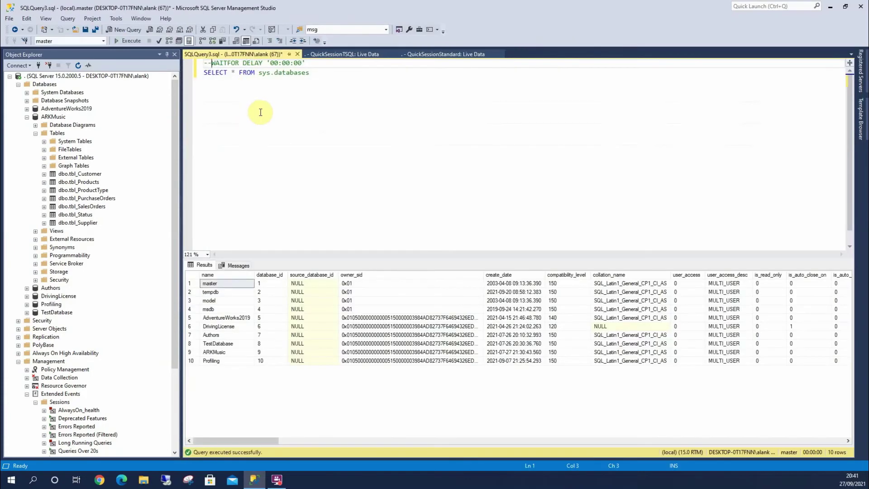
left_click(445, 53)
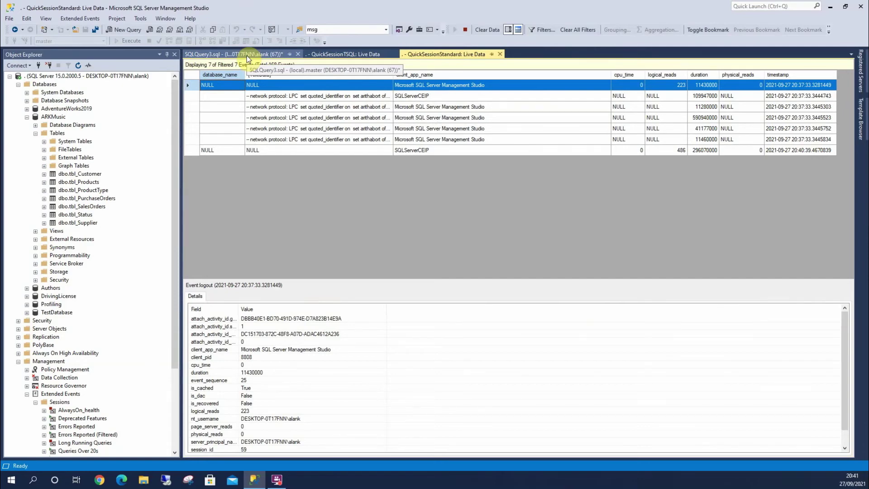
left_click(249, 55)
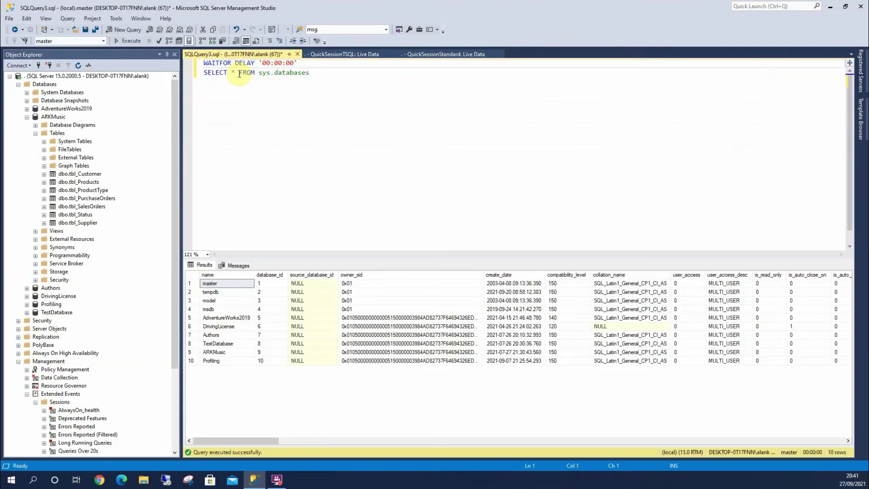
Run the WAITFOR DELAY '00:00:10' query and view its master event details in the live data
left_click(290, 63)
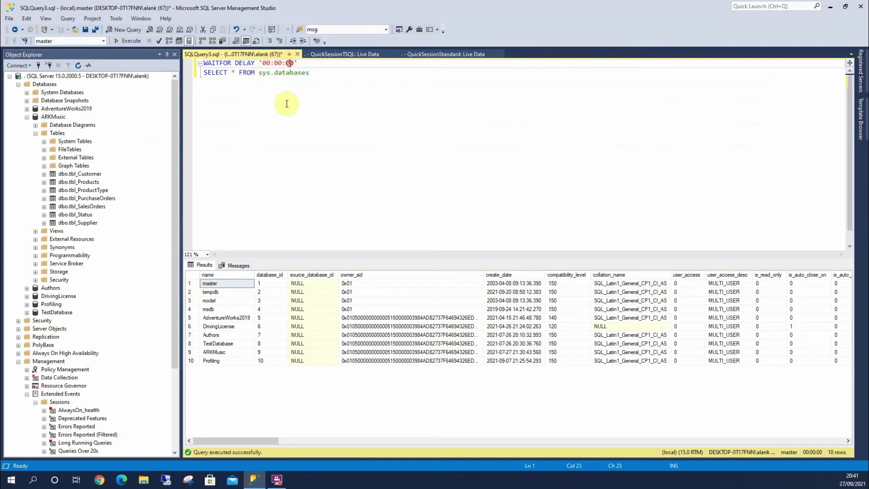
left_click(116, 40)
left_click(437, 55)
left_click(330, 161)
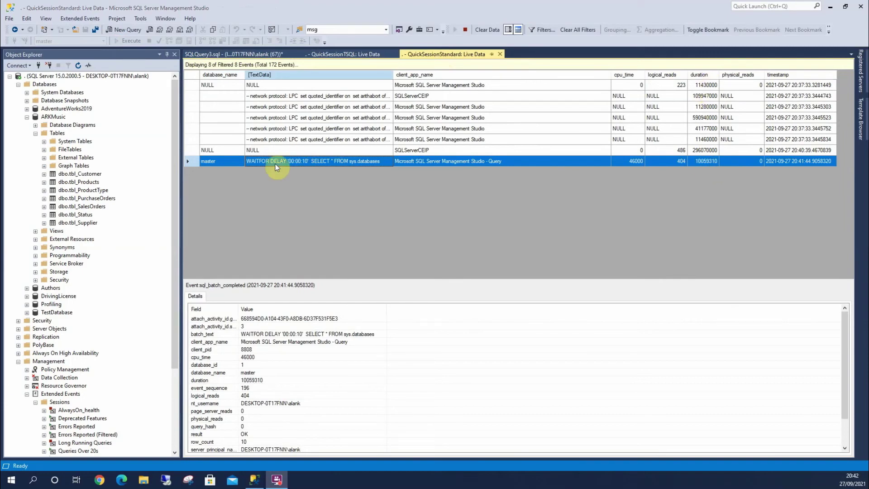
Review the live data filter settings and close them without changes
left_click(223, 54)
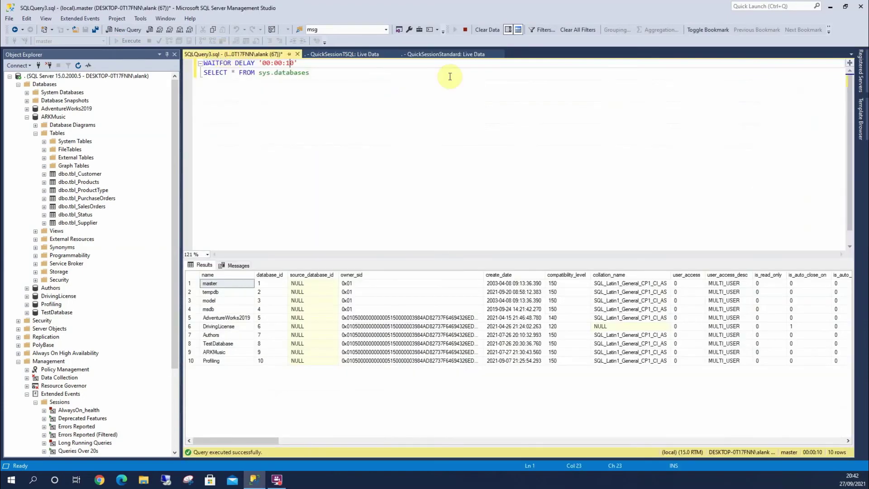
left_click(436, 55)
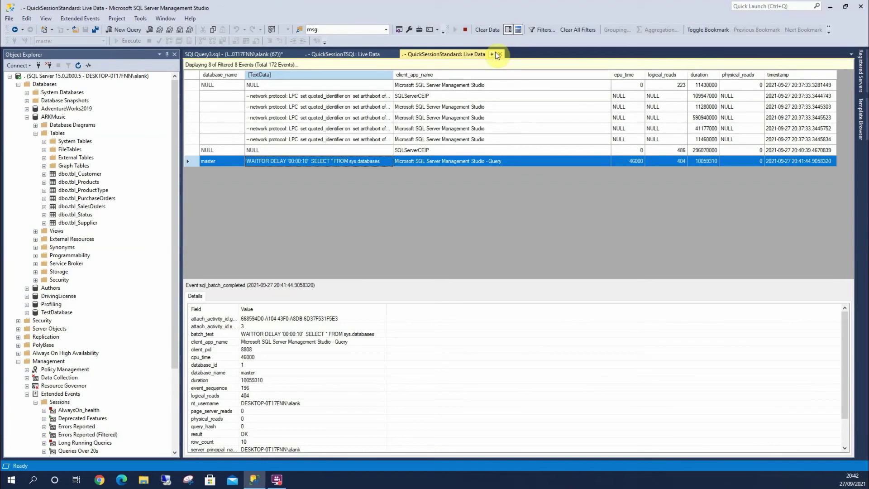
left_click(541, 30)
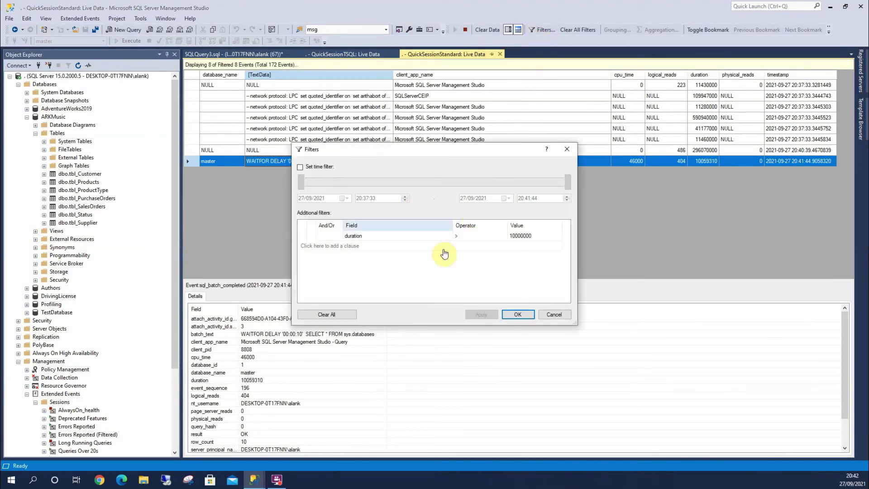
left_click(554, 315)
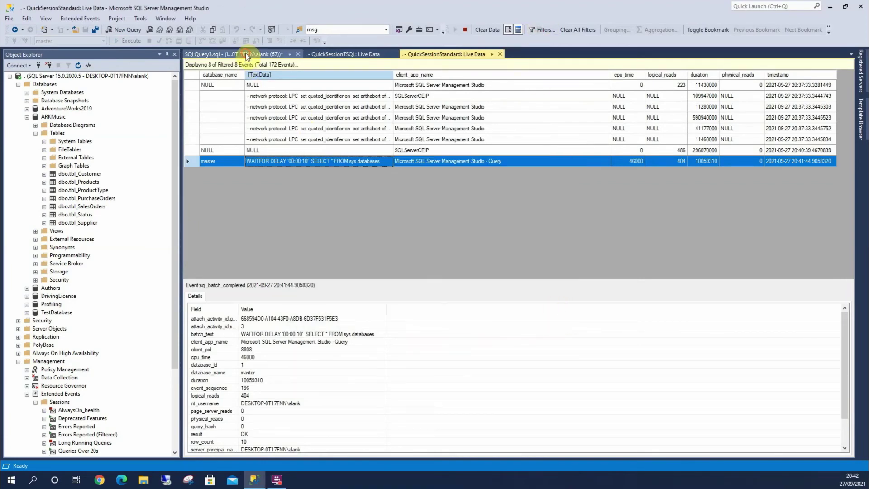
Set SQLQuery3 to ARKMusic and replace sys.databases with tbl_Products after FROM
left_click(245, 54)
left_click(104, 41)
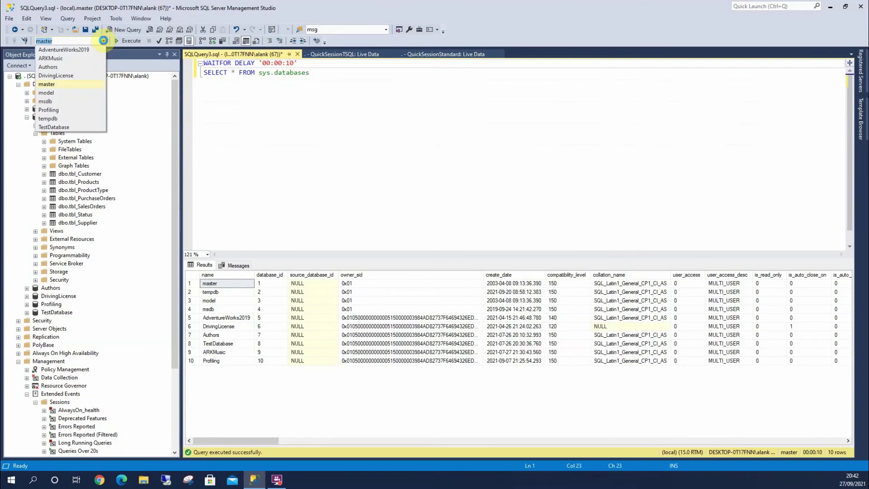
left_click(80, 57)
left_click_drag(313, 73, 259, 74)
key("Delete")
left_click_drag(80, 183, 335, 148)
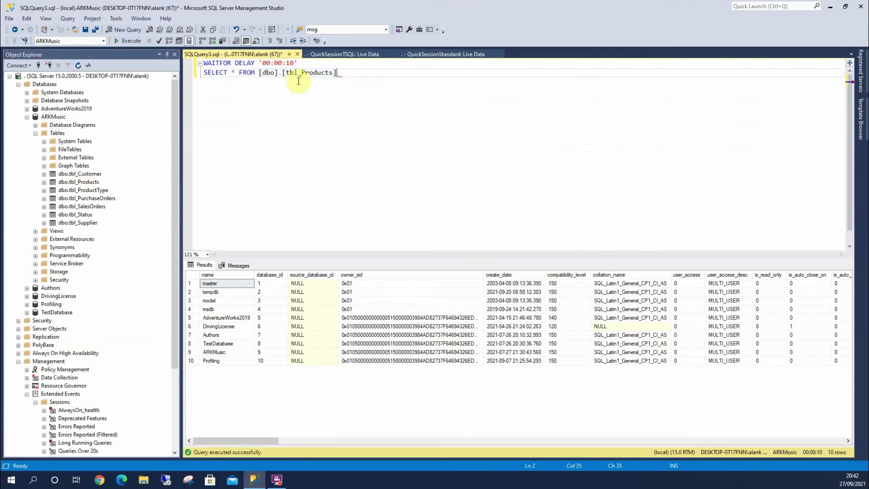
left_click(291, 63)
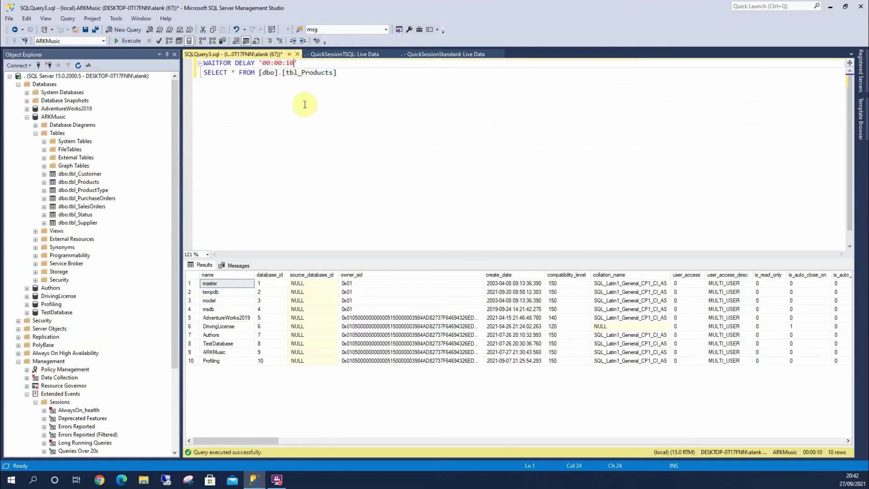
Run the ARKMusic query with a 00:00:05 delay and check the live session for new events
type("05")
key("F5")
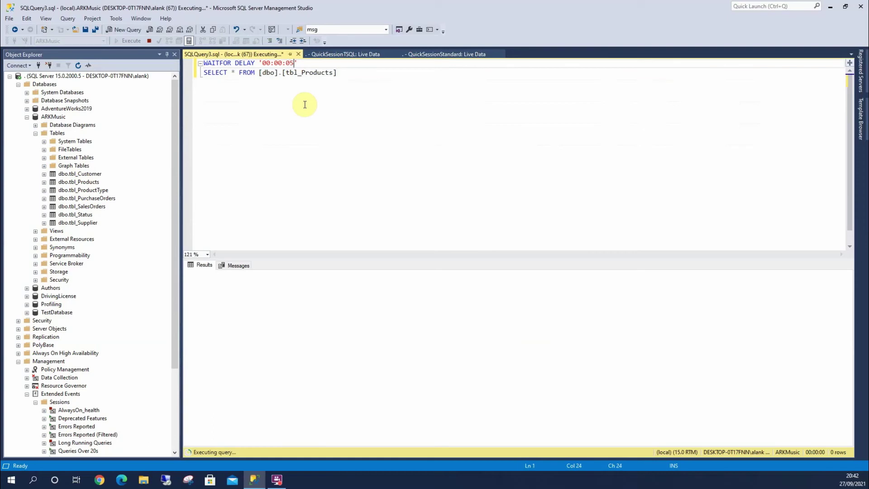
left_click(458, 53)
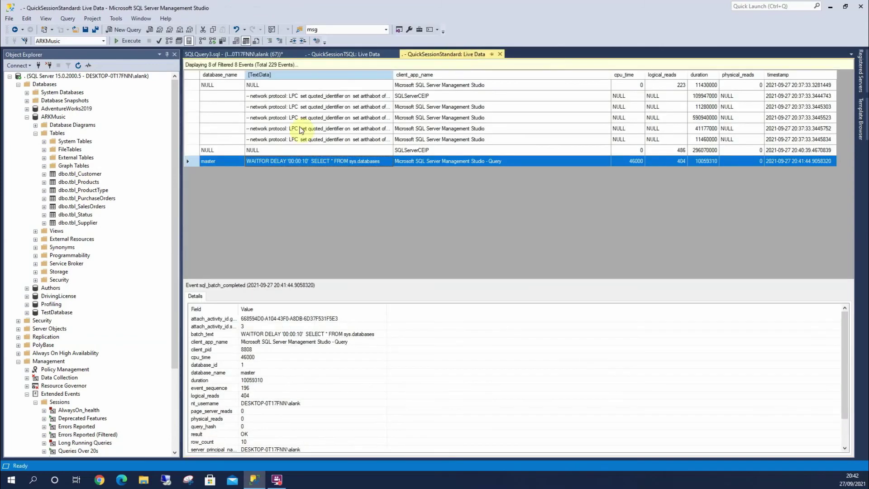
left_click(252, 55)
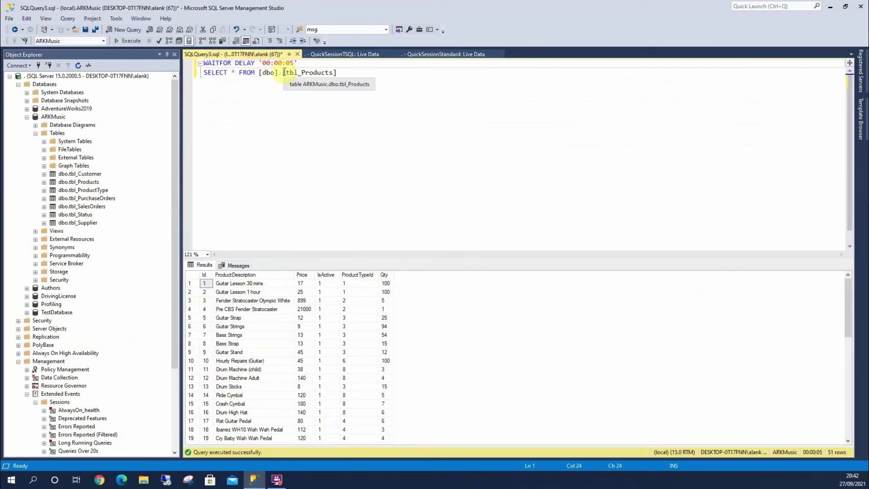
Change the delay back to 00:00:10, execute the query, and watch the live session
key("BackSpace")
key("BackSpace")
type("1")
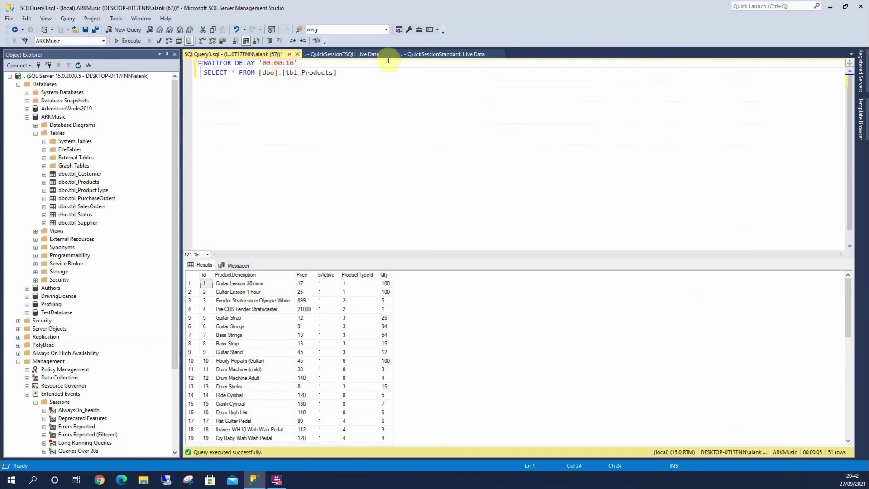
left_click(462, 54)
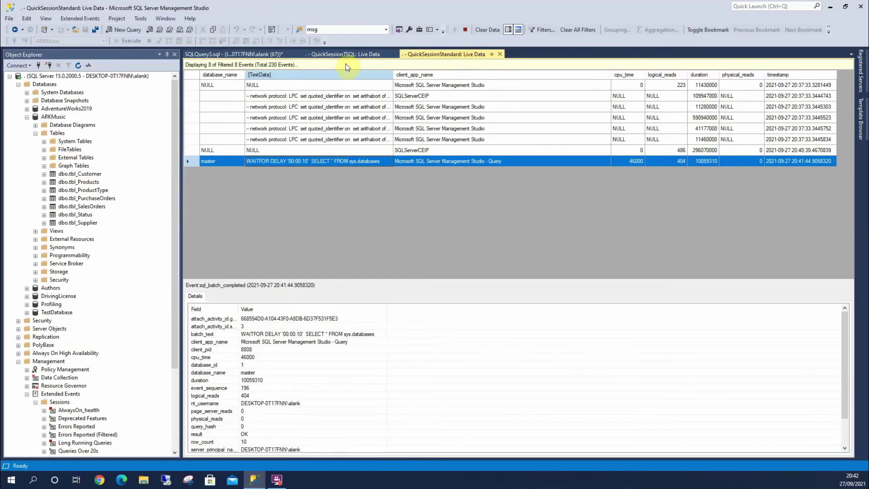
left_click(277, 55)
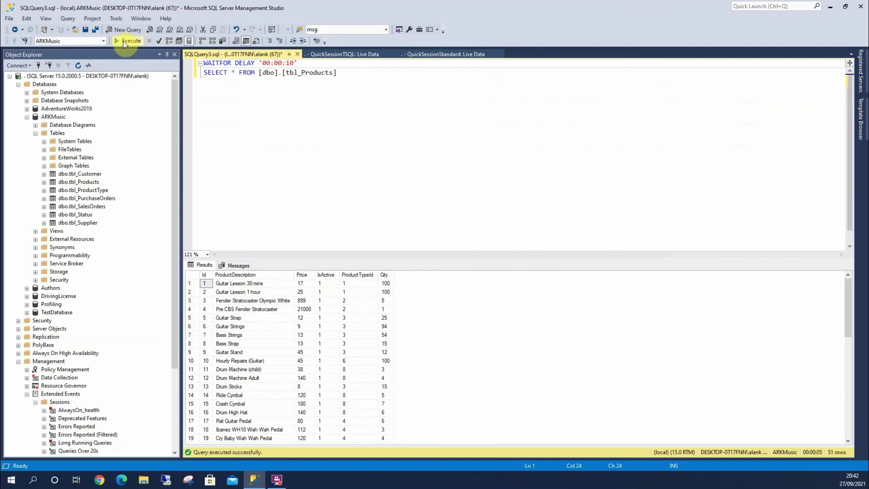
left_click(126, 41)
left_click(455, 53)
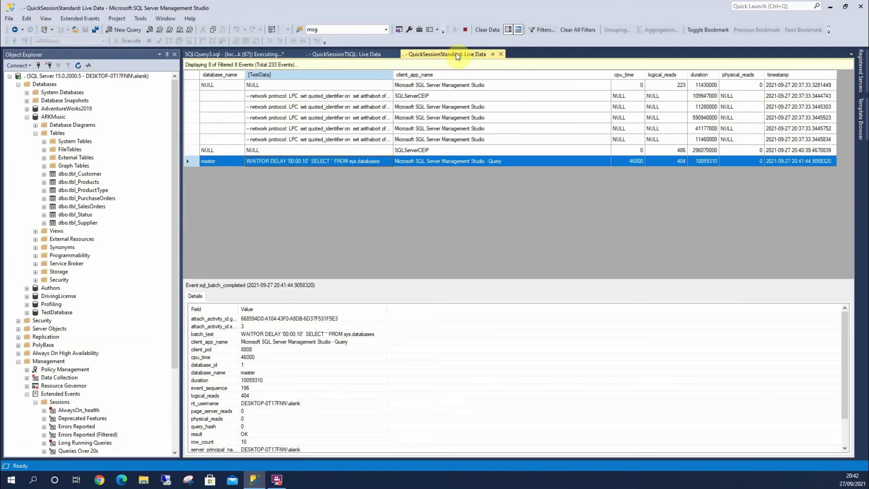
View the ARKMusic tbl_Products event's details, then close the QuickSessionStandard: Live Data tab
right_click(198, 77)
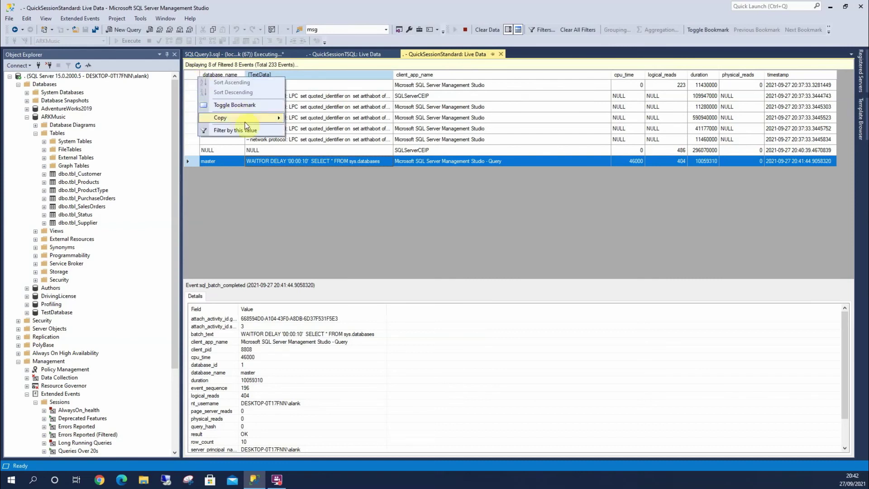
mouse_move(246, 122)
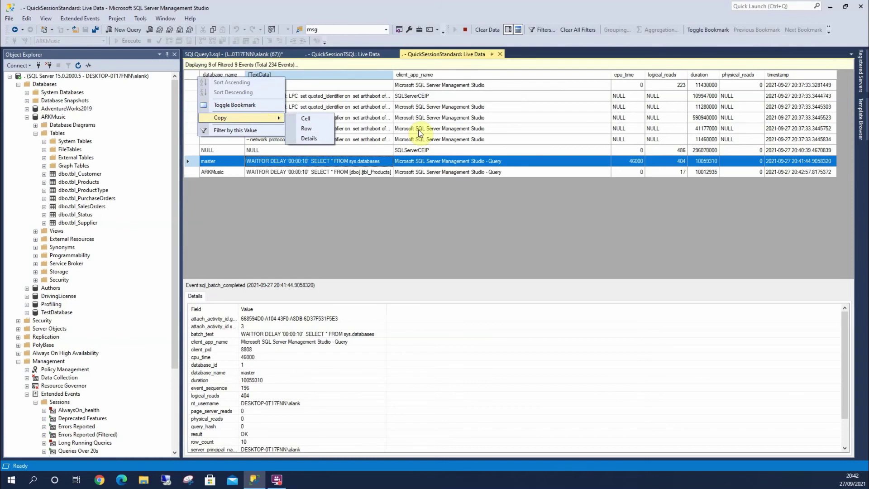
left_click(374, 175)
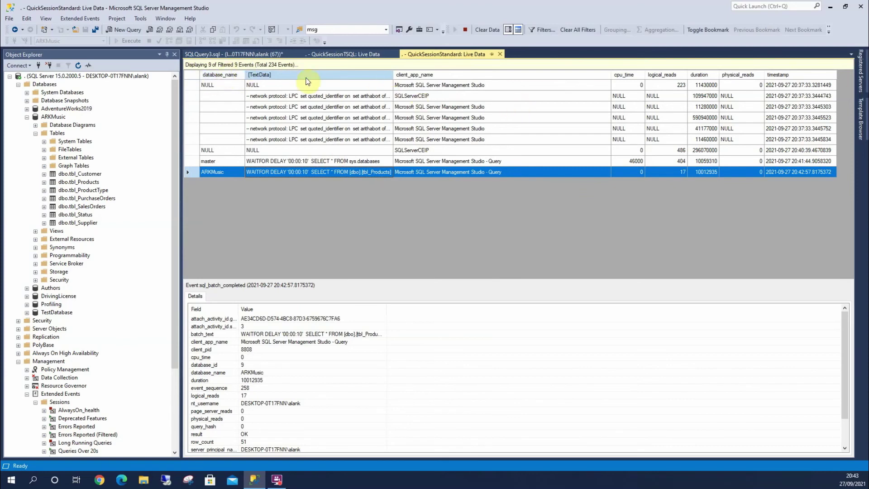
left_click(501, 54)
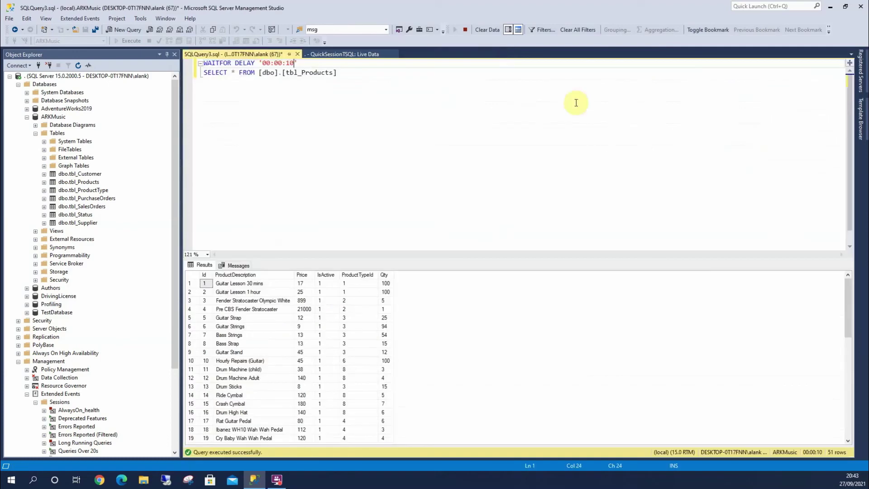
Reopen Standard under XEvent Profiler, glance at QuickSessionTSQL's 171 events, and return to the empty Standard view
scroll(97, 405, "down", 3)
scroll(99, 394, "down", 2)
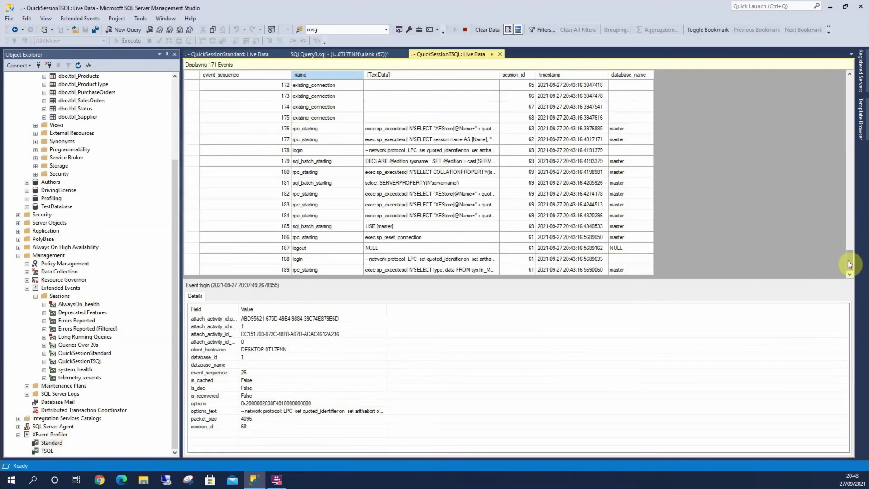
left_click_drag(849, 259, 862, 136)
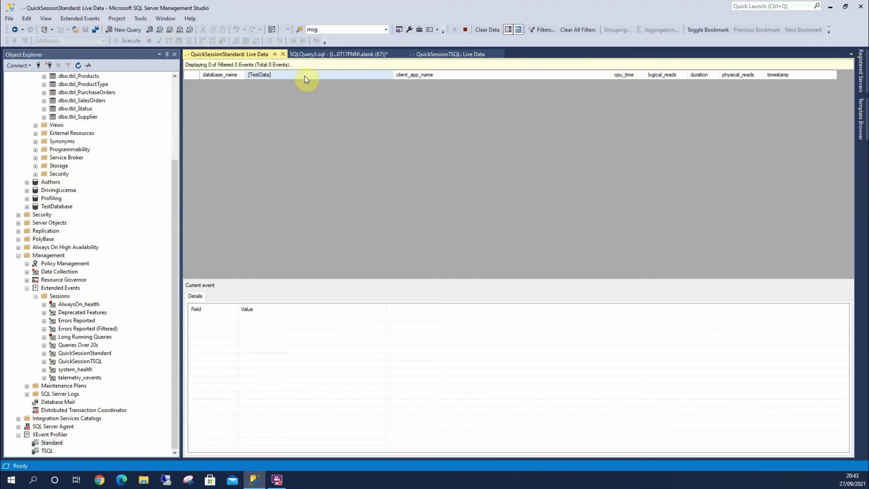
left_click(444, 55)
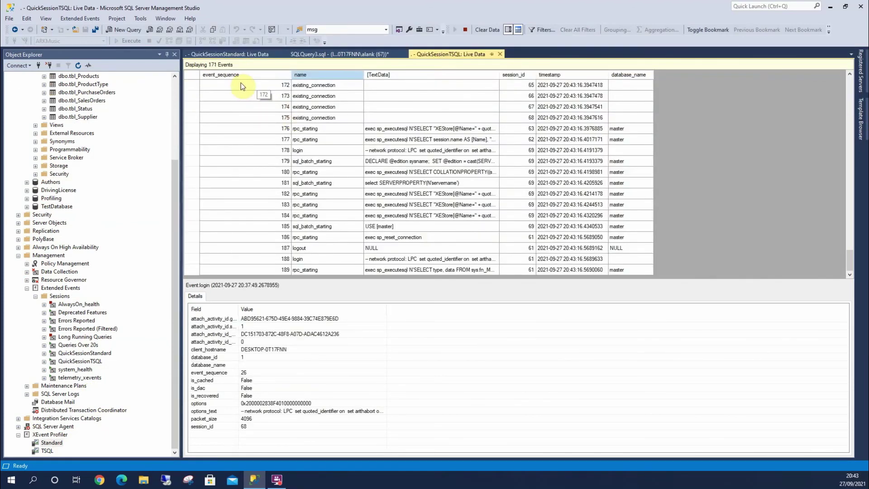
left_click(243, 54)
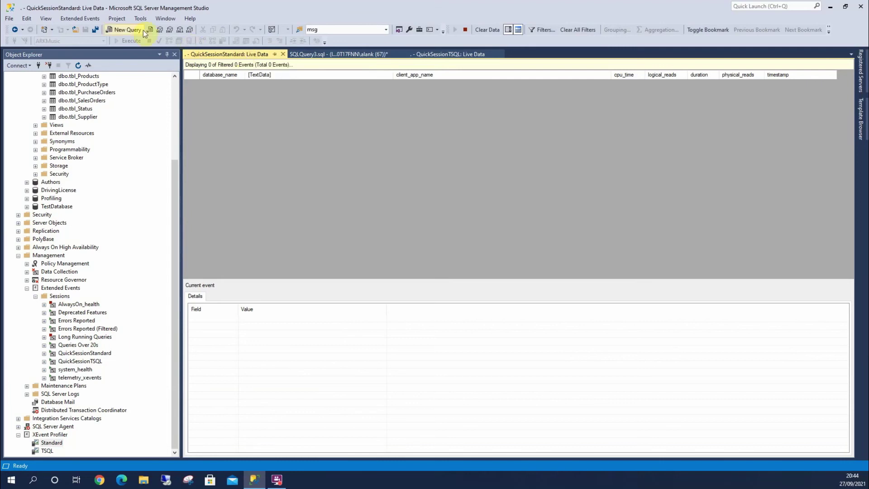
left_click(141, 18)
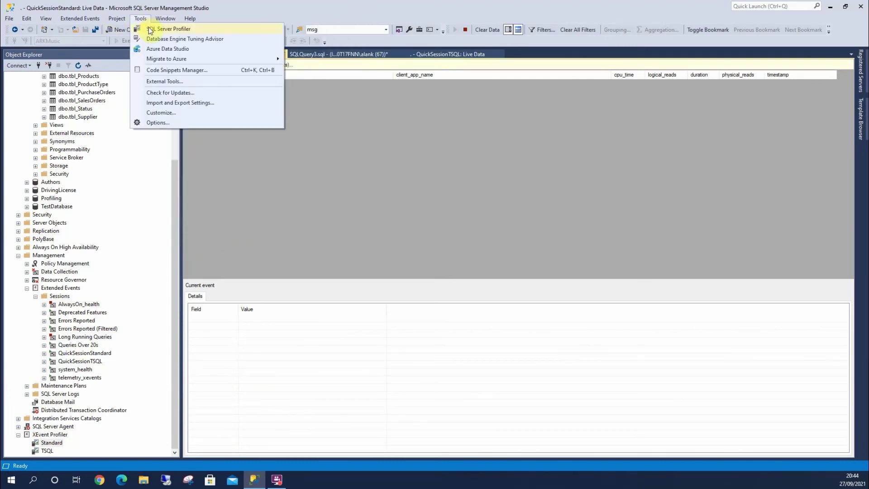
left_click(149, 28)
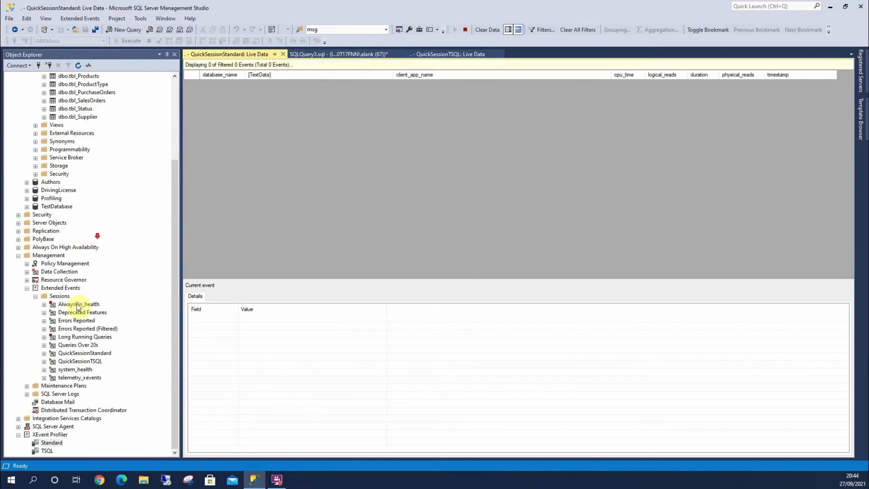
left_click(54, 444)
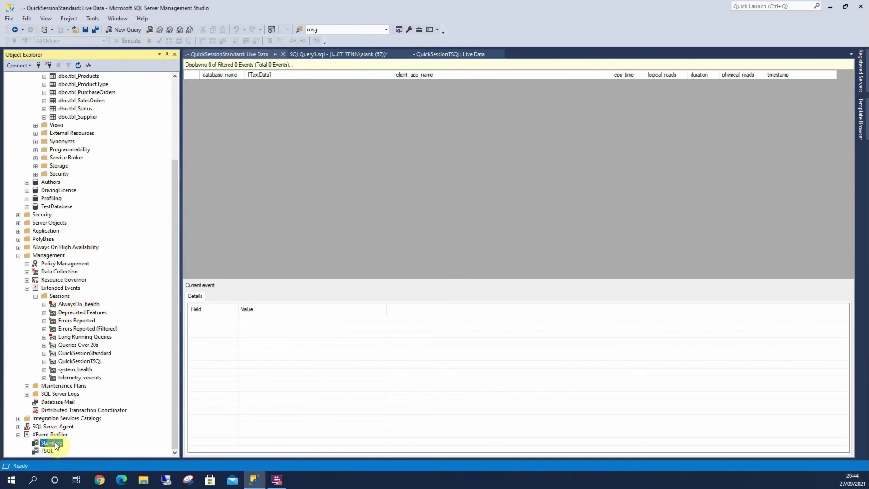